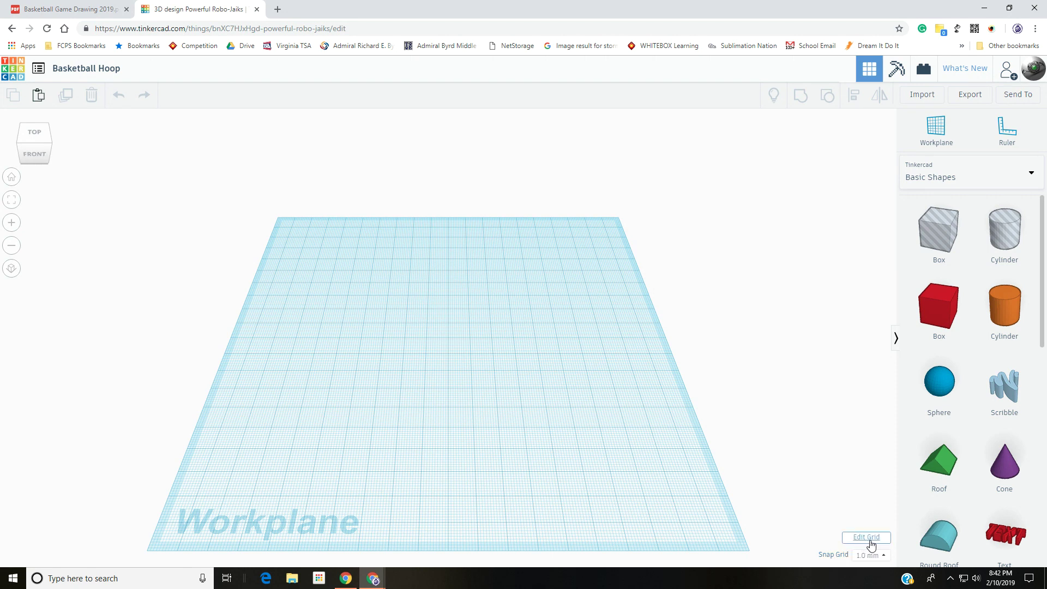
Step: Change the workplane grid units to inches and update the grid
{"action": "left_click", "coordinate": [868, 538]}
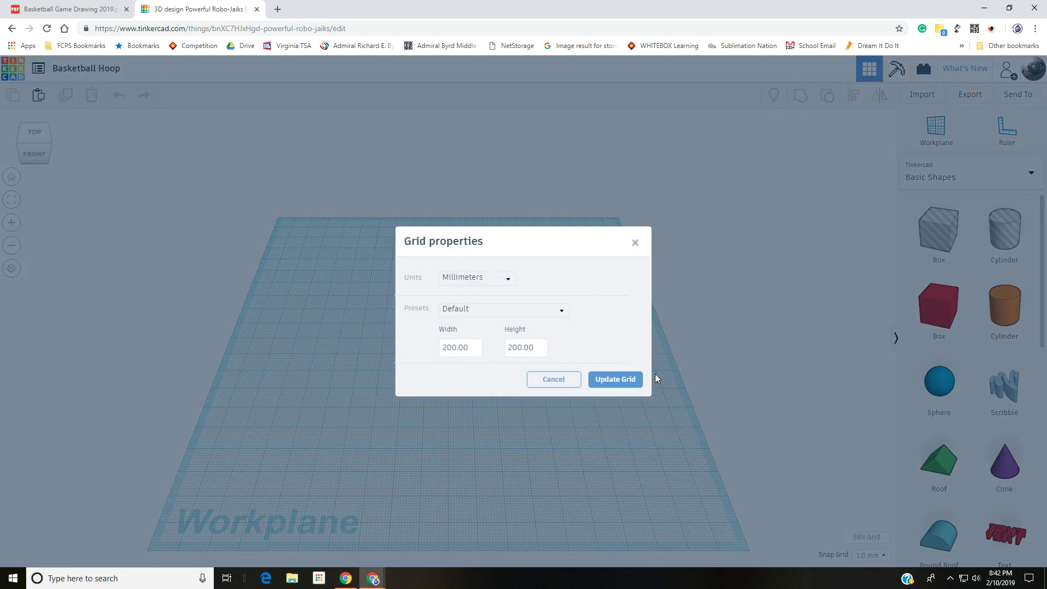
{"action": "left_click", "coordinate": [507, 282]}
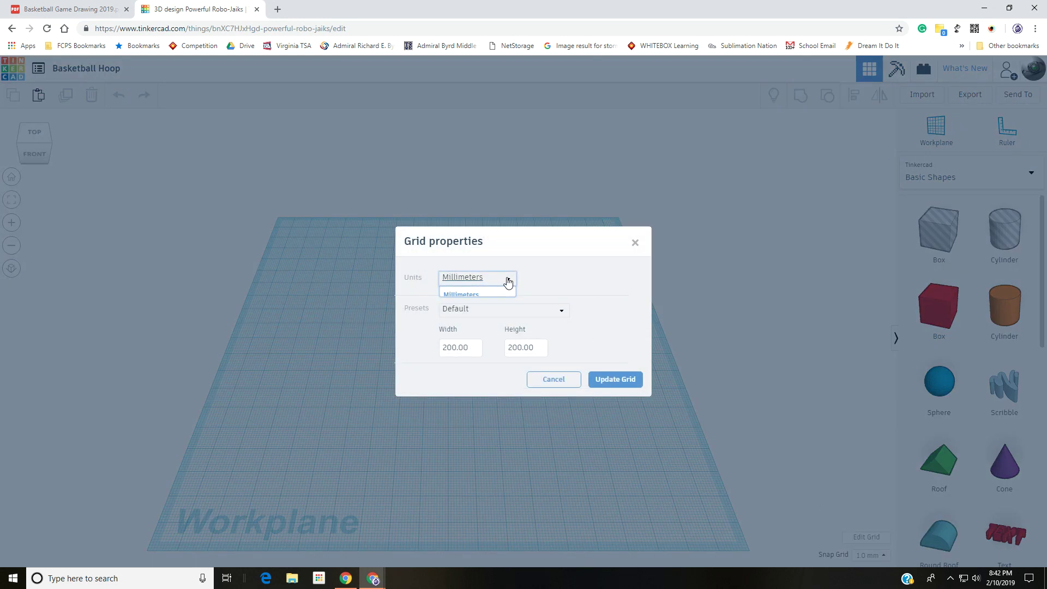
{"action": "left_click", "coordinate": [494, 309]}
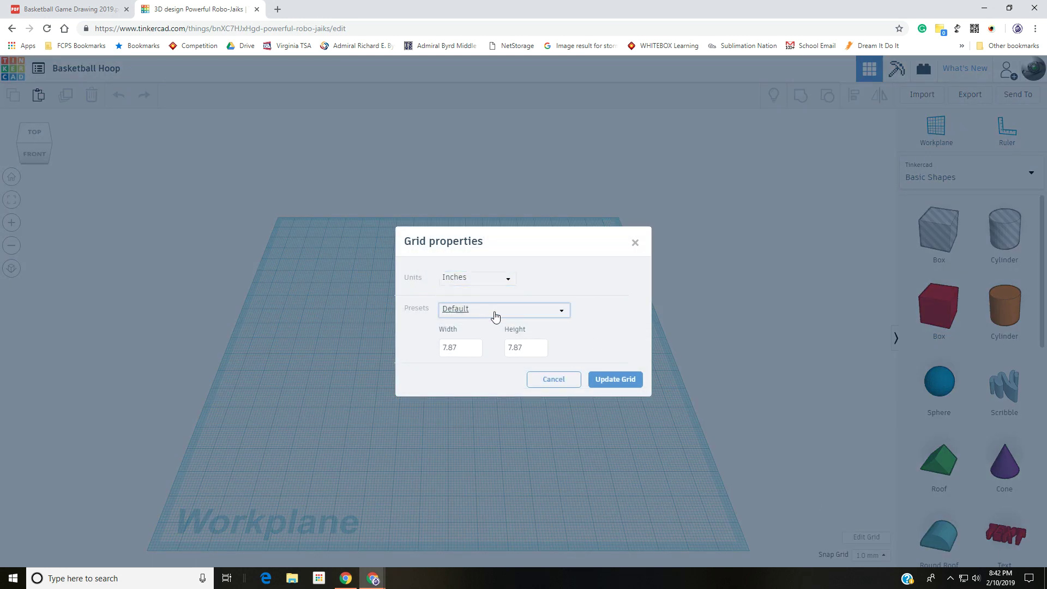
{"action": "left_click", "coordinate": [618, 382]}
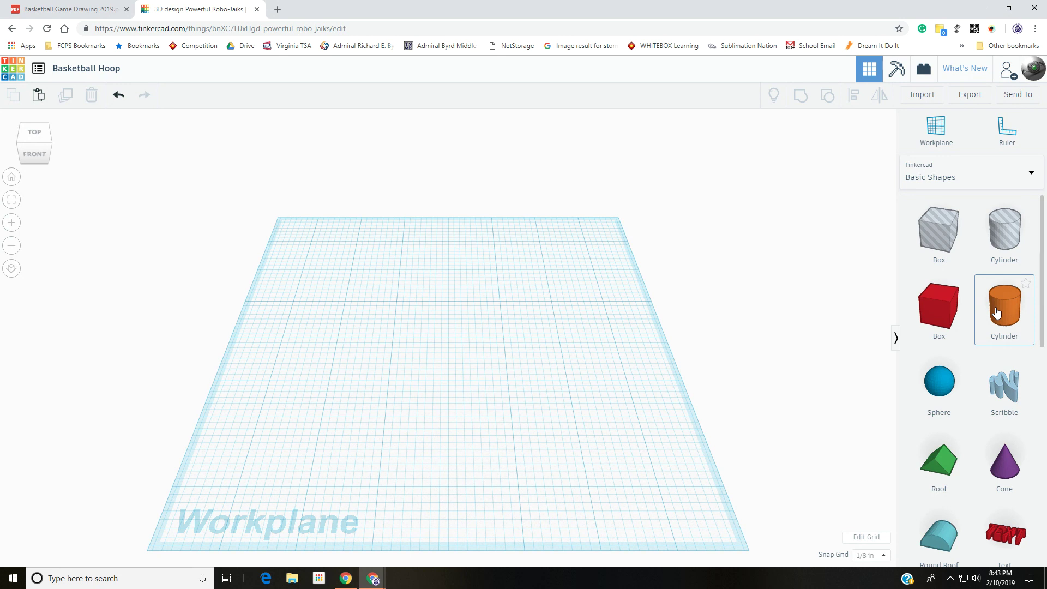
Step: Add a solid cylinder at the centre of the workplane and set its sides to 64
{"action": "left_click_drag", "start_coordinate": [1005, 315], "coordinate": [450, 342]}
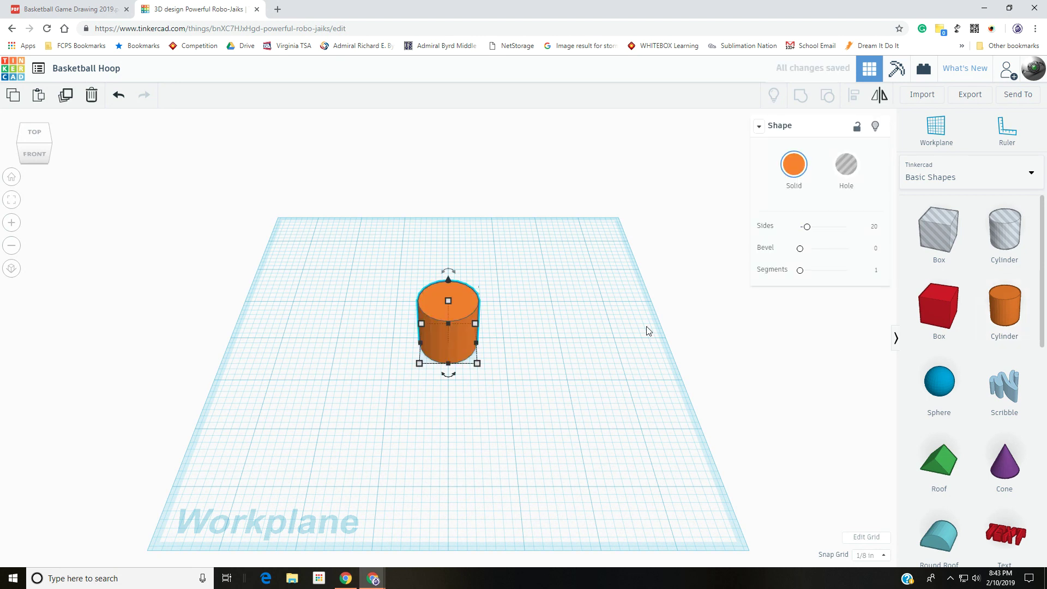
{"action": "scroll", "coordinate": [460, 339], "scroll_direction": "up", "scroll_amount": 1}
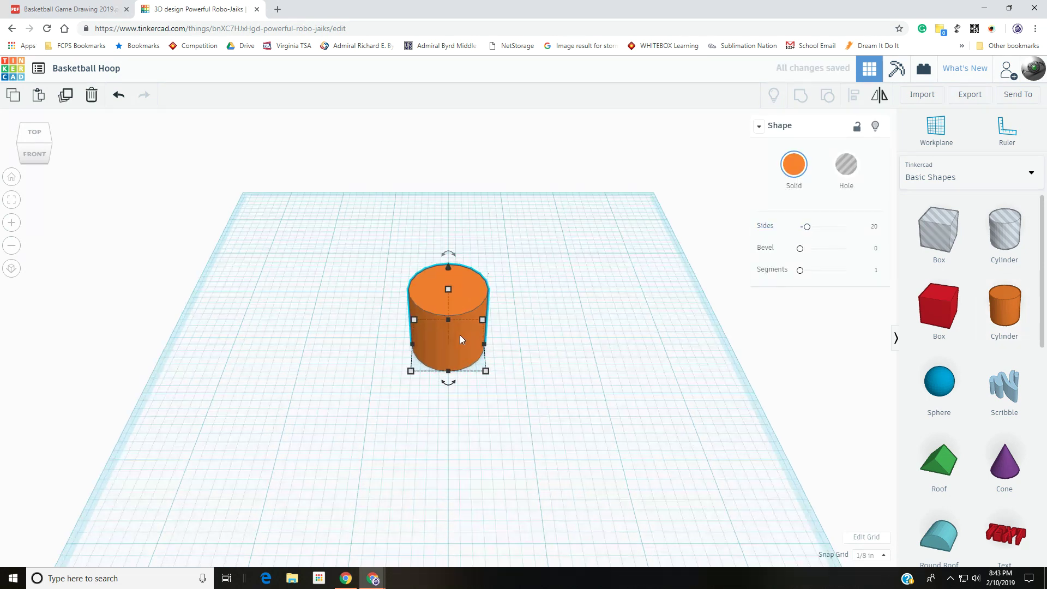
{"action": "scroll", "coordinate": [459, 335], "scroll_direction": "up", "scroll_amount": 5}
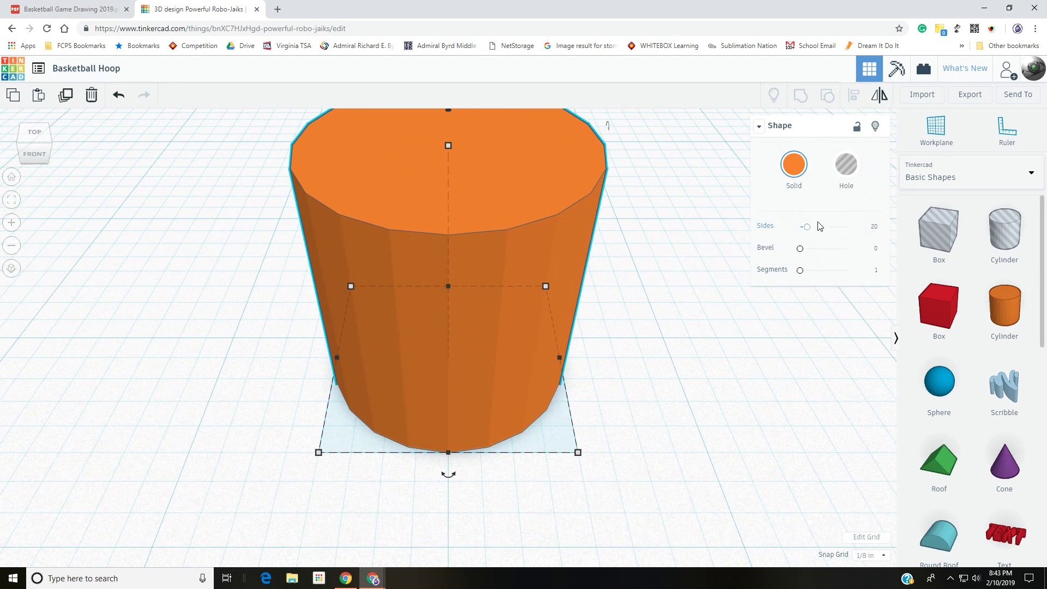
{"action": "left_click_drag", "start_coordinate": [808, 228], "coordinate": [848, 226]}
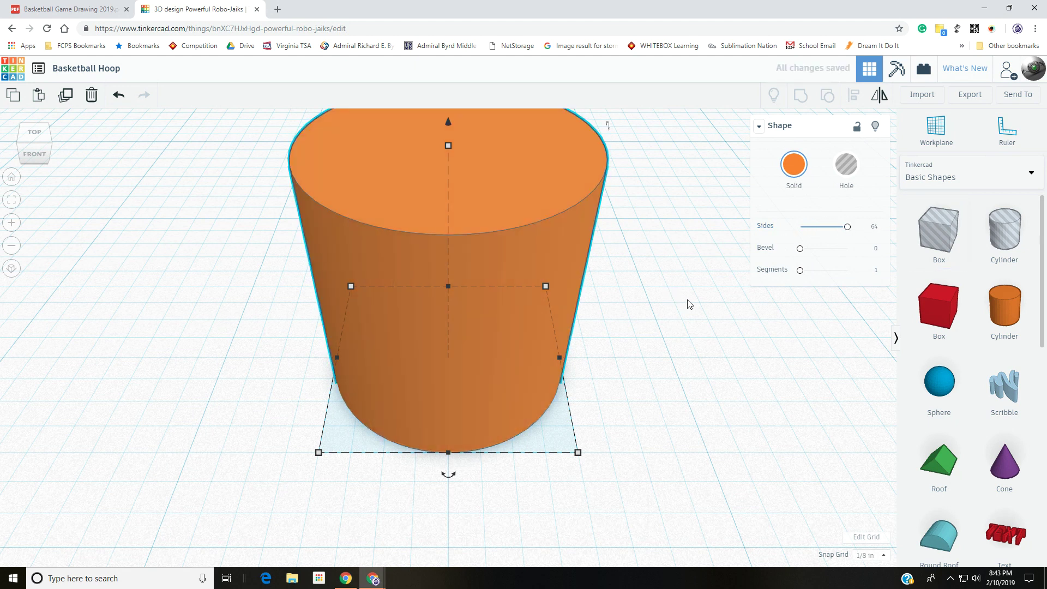
{"action": "scroll", "coordinate": [690, 305], "scroll_direction": "down", "scroll_amount": 10}
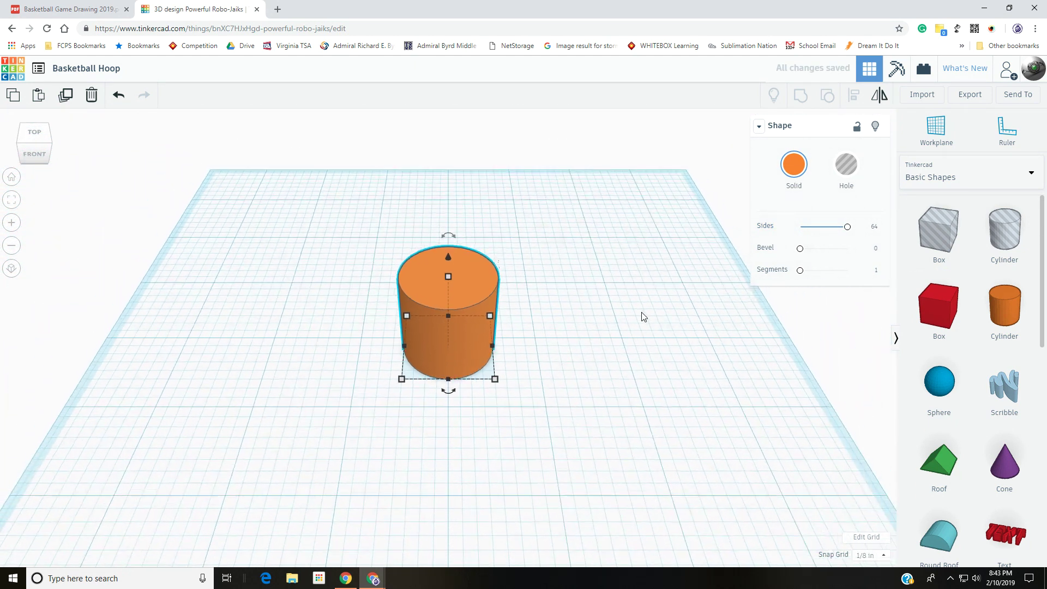
{"action": "scroll", "coordinate": [656, 315], "scroll_direction": "down", "scroll_amount": 1}
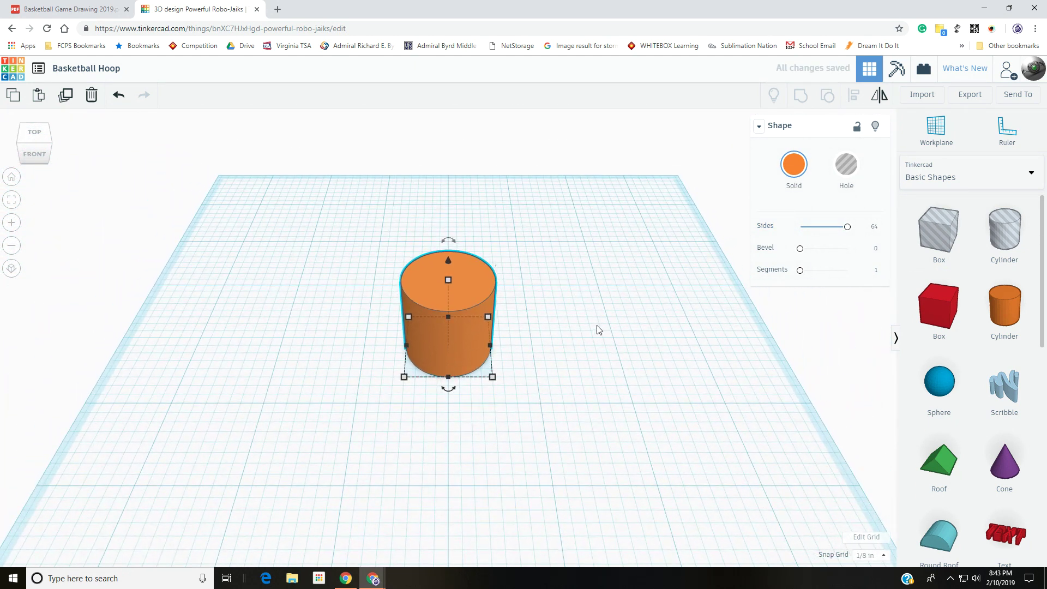
Step: Collapse the cylinder's shape properties and place a ruler near the front-left corner of the workplane
{"action": "left_click", "coordinate": [760, 127]}
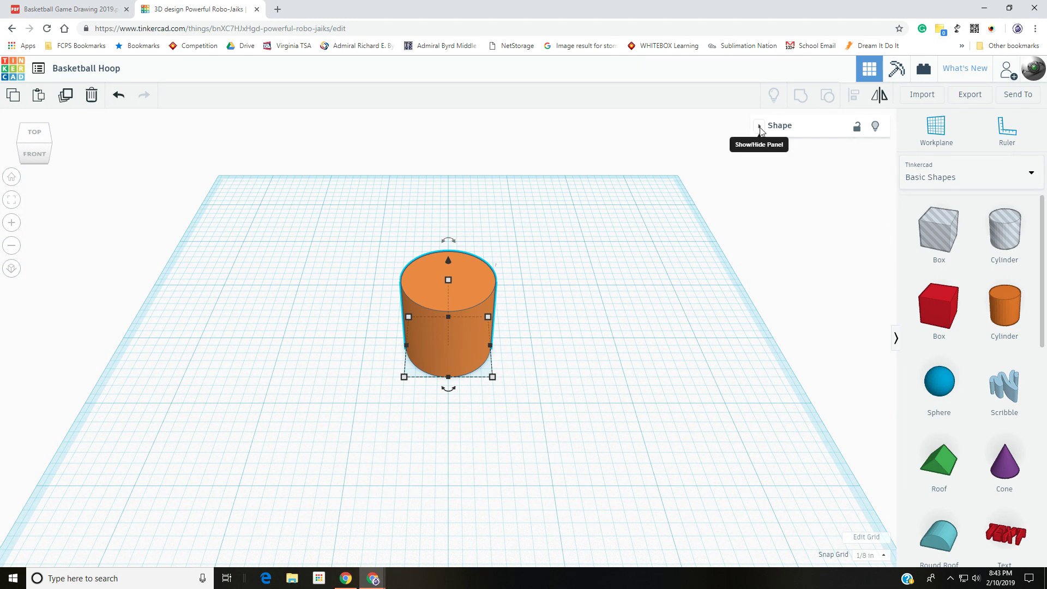
{"action": "left_click", "coordinate": [760, 127]}
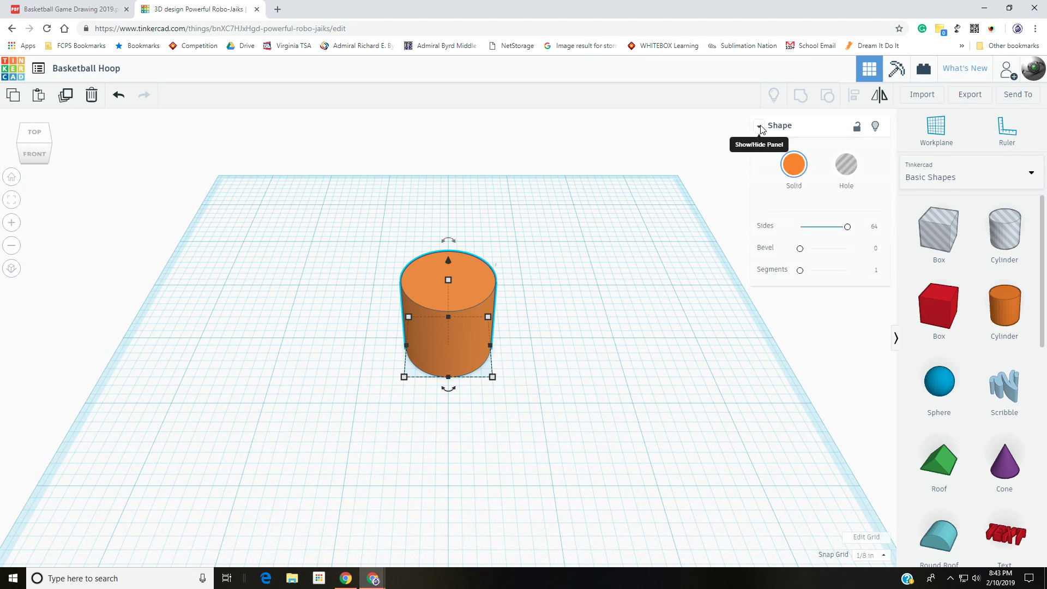
{"action": "left_click", "coordinate": [761, 127]}
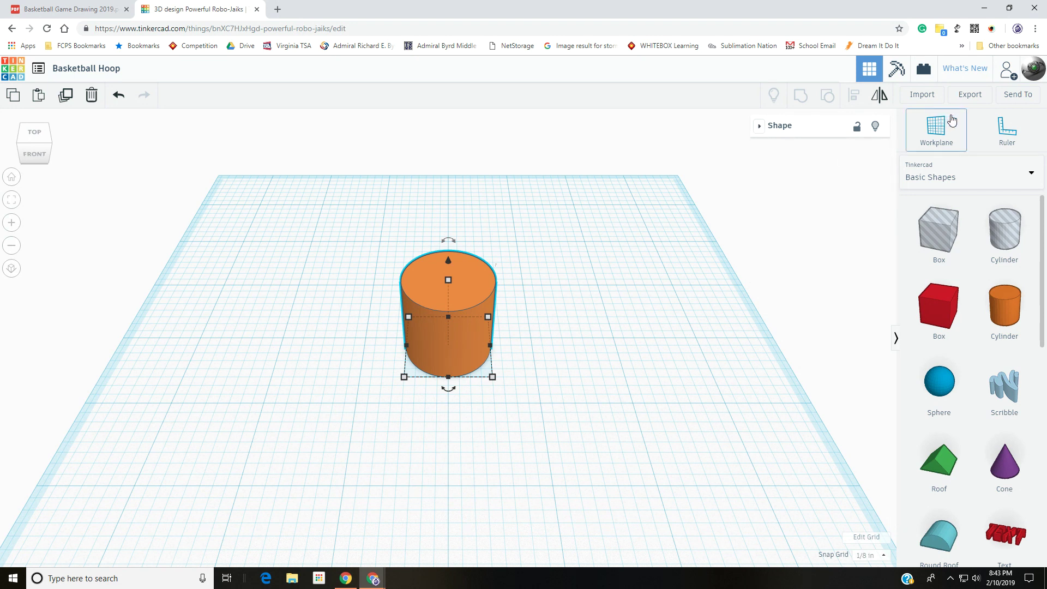
{"action": "left_click", "coordinate": [1011, 141]}
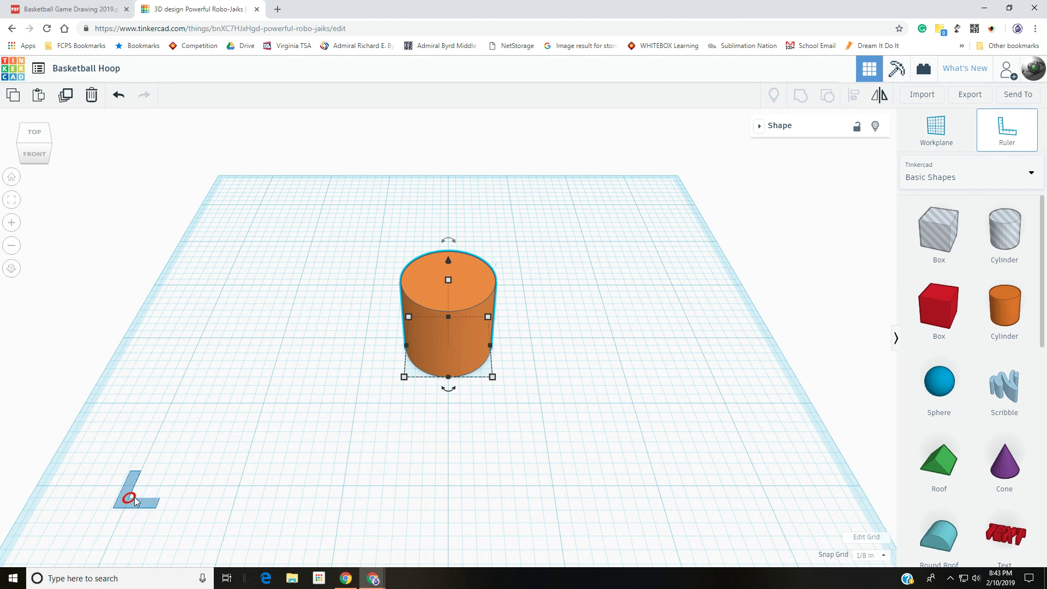
{"action": "left_click", "coordinate": [131, 499]}
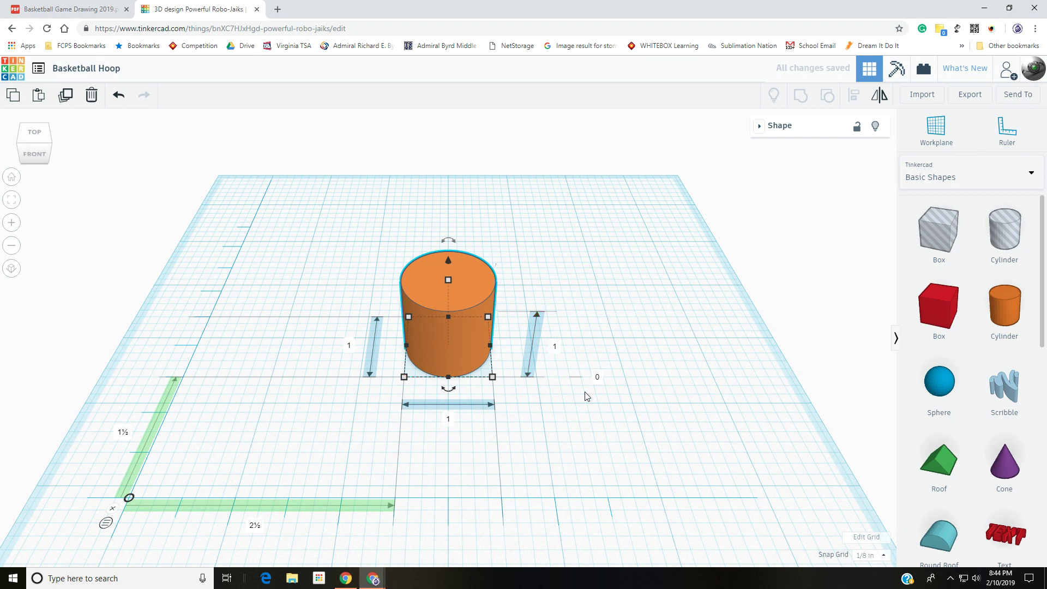
Step: Check the hoop dimensions in the Basketball Game drawing and set the cylinder's length and width to 2.5 inches
{"action": "mouse_move", "coordinate": [519, 452]}
{"action": "right_mouse_down"}
{"action": "mouse_move", "coordinate": [538, 424]}
{"action": "mouse_move", "coordinate": [516, 437]}
{"action": "right_mouse_up"}
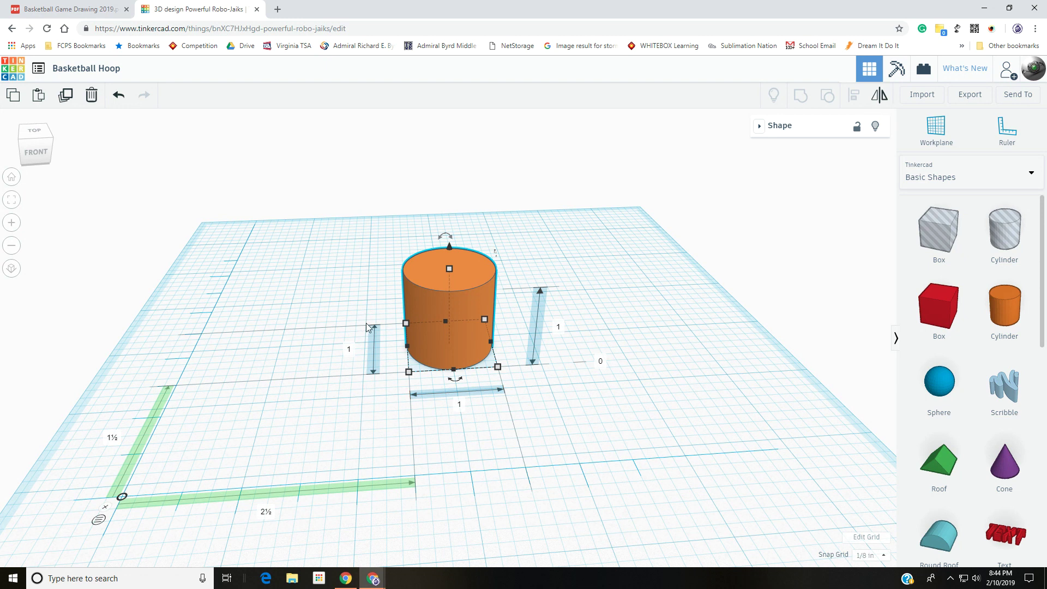
{"action": "mouse_move", "coordinate": [543, 392]}
{"action": "right_mouse_down"}
{"action": "mouse_move", "coordinate": [549, 348]}
{"action": "mouse_move", "coordinate": [552, 365]}
{"action": "mouse_move", "coordinate": [533, 372]}
{"action": "mouse_move", "coordinate": [526, 392]}
{"action": "right_mouse_up"}
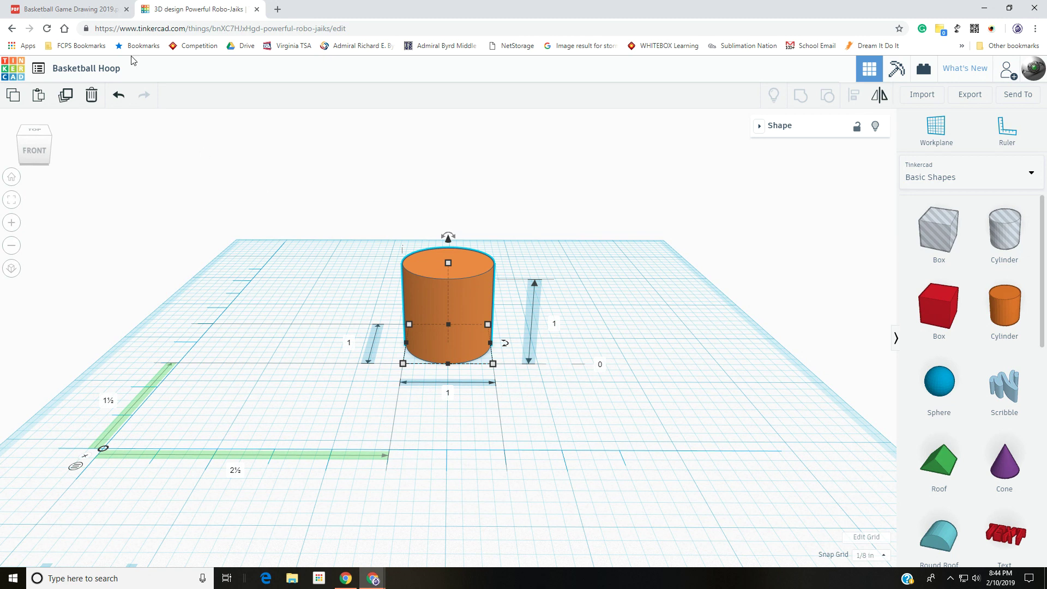
{"action": "left_click", "coordinate": [106, 11]}
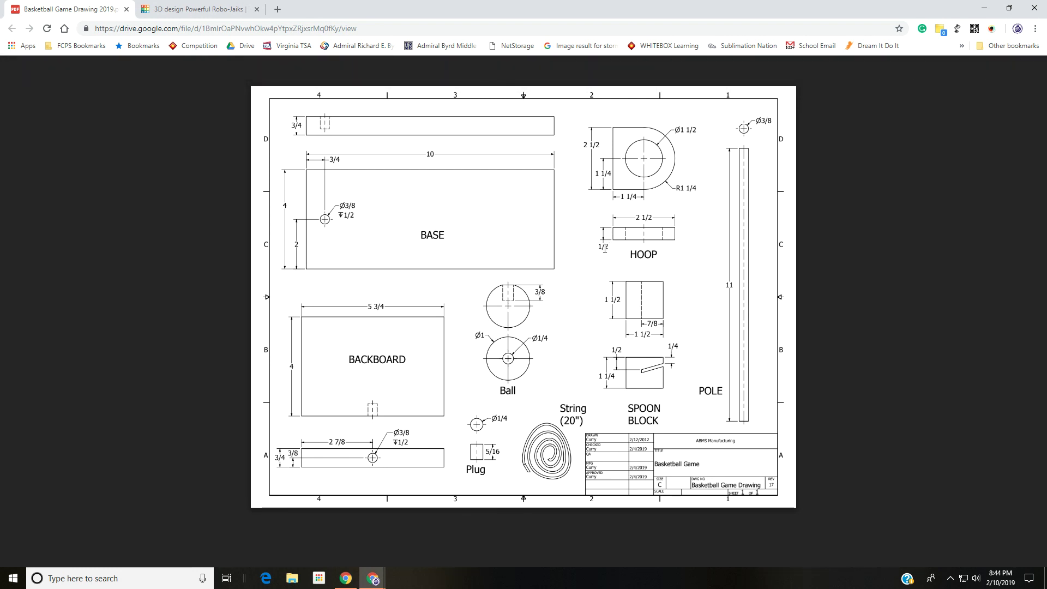
{"action": "left_click", "coordinate": [210, 12]}
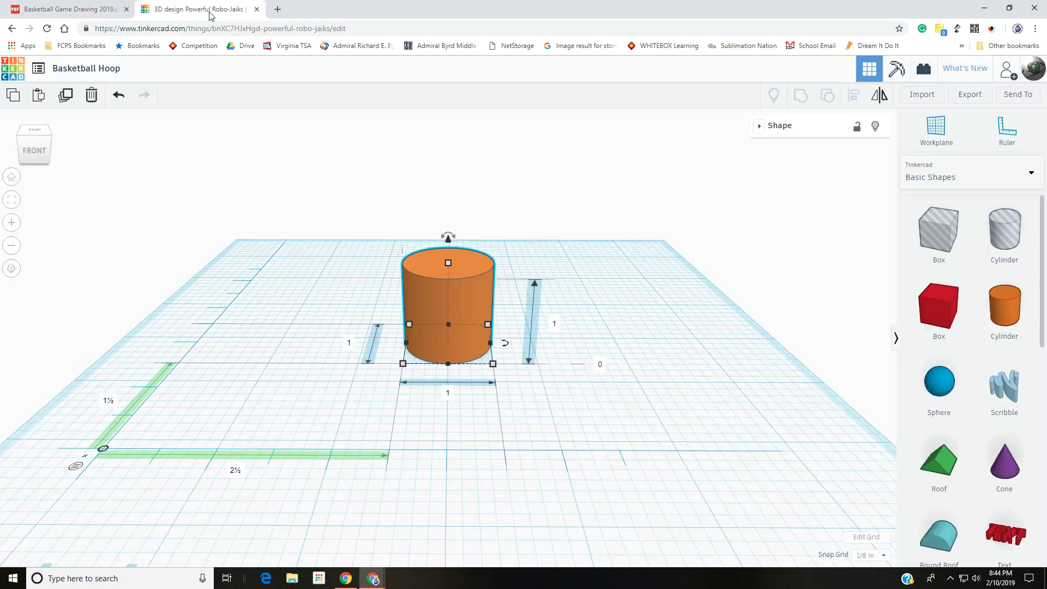
{"action": "left_click", "coordinate": [350, 344]}
{"action": "type", "text": "2.5"}
{"action": "key", "text": "Return"}
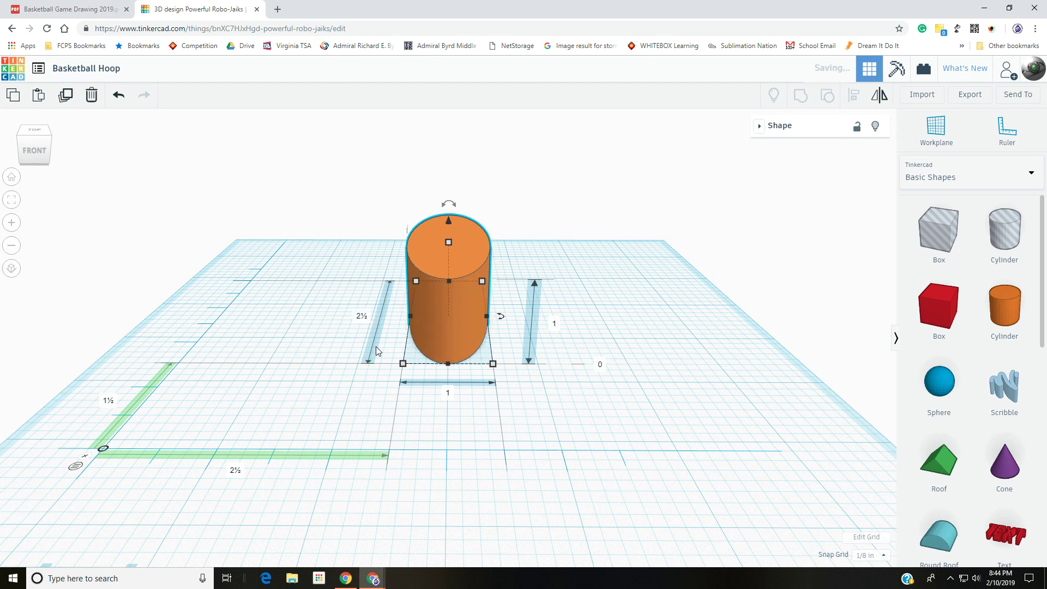
{"action": "left_click", "coordinate": [446, 394]}
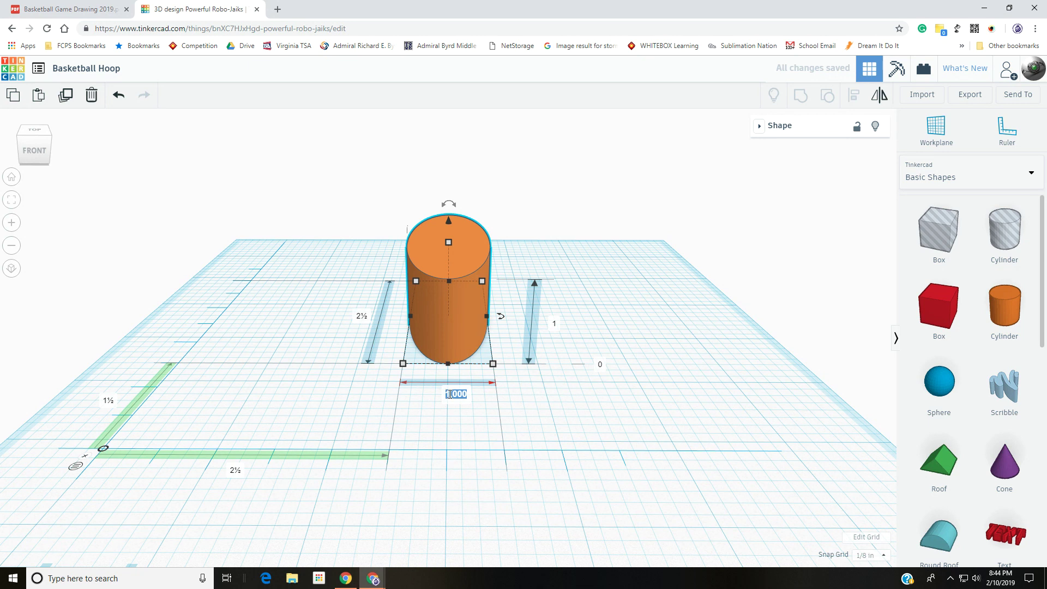
{"action": "type", "text": "2.5"}
{"action": "key", "text": "Return"}
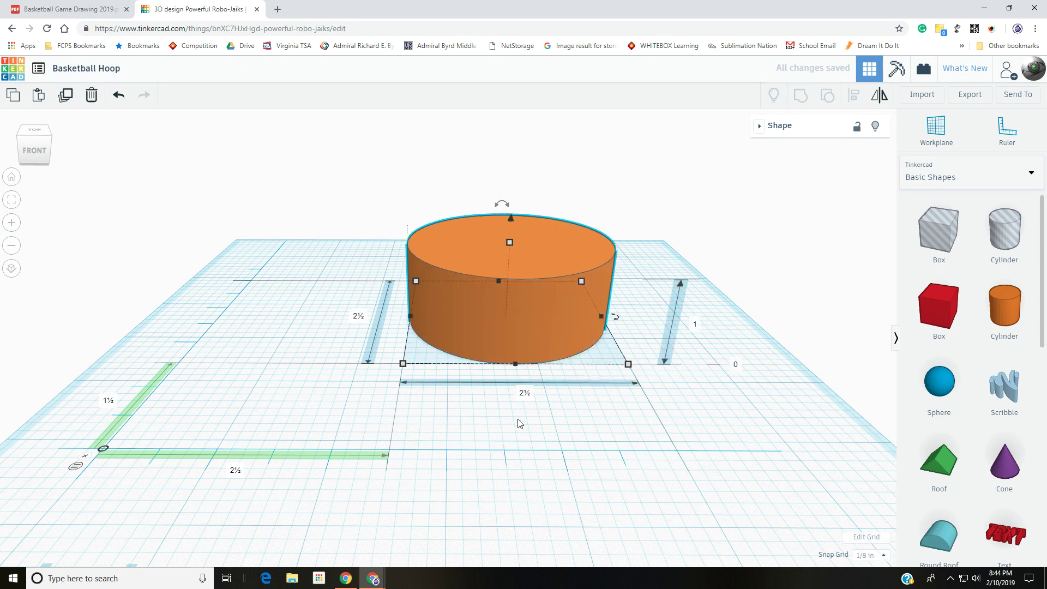
Step: Compare the cylinder in perspective and orthographic projection from above, finishing in an orthographic top view
{"action": "right_click_drag", "start_coordinate": [583, 251], "coordinate": [651, 282]}
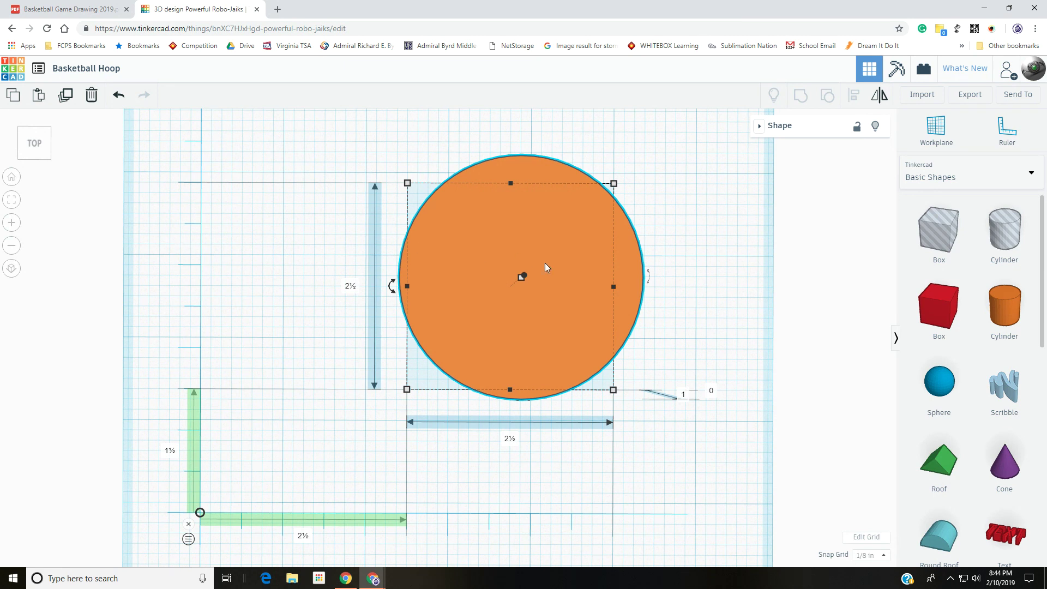
{"action": "left_click", "coordinate": [34, 149]}
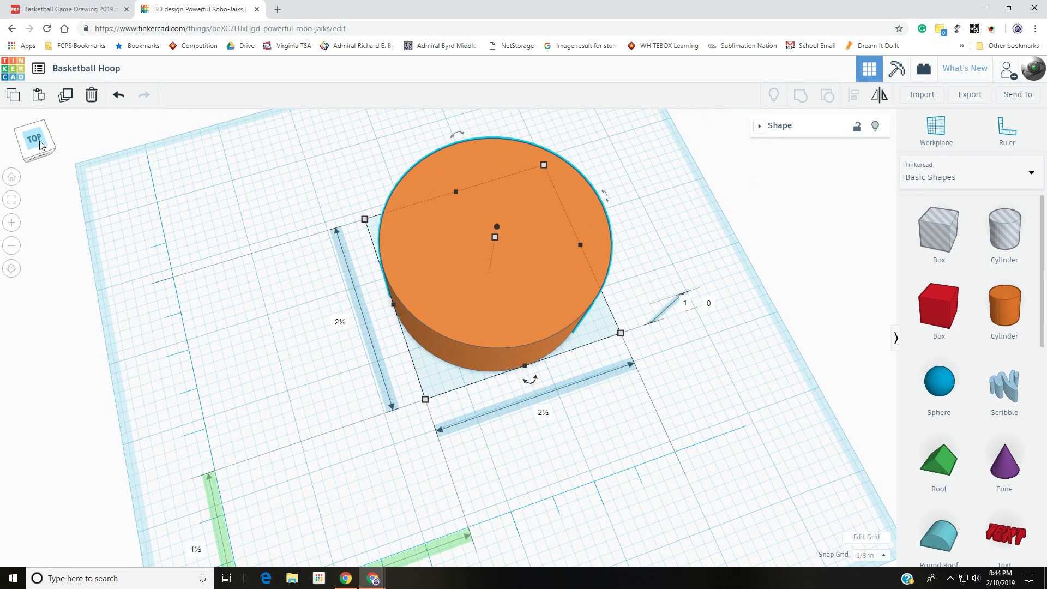
{"action": "mouse_move", "coordinate": [43, 138]}
{"action": "left_mouse_down"}
{"action": "mouse_move", "coordinate": [15, 136]}
{"action": "mouse_move", "coordinate": [33, 139]}
{"action": "left_mouse_up"}
{"action": "left_click", "coordinate": [33, 139]}
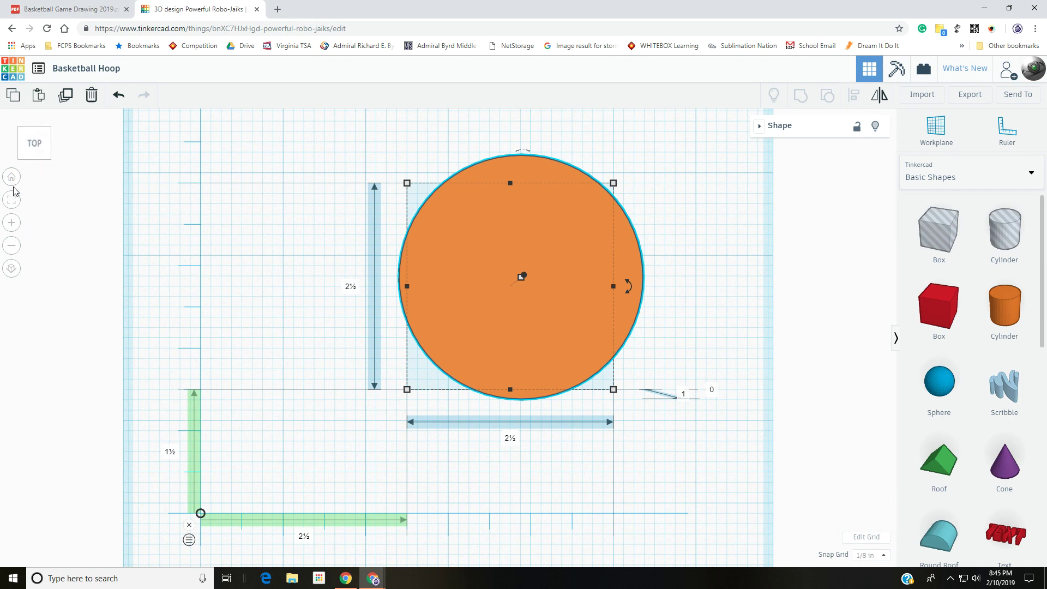
{"action": "left_click", "coordinate": [12, 269]}
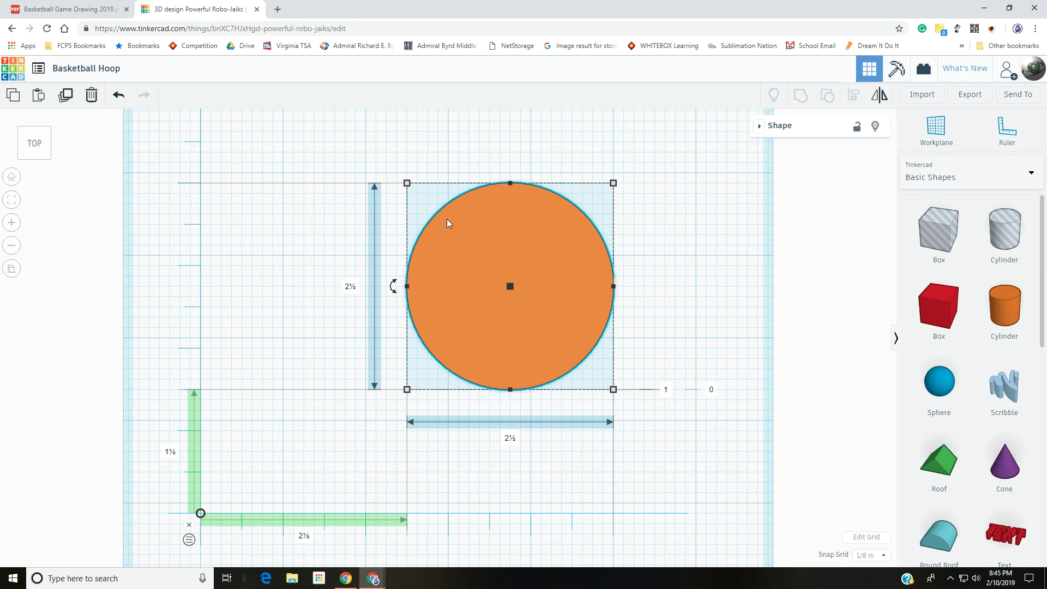
{"action": "left_click", "coordinate": [17, 270]}
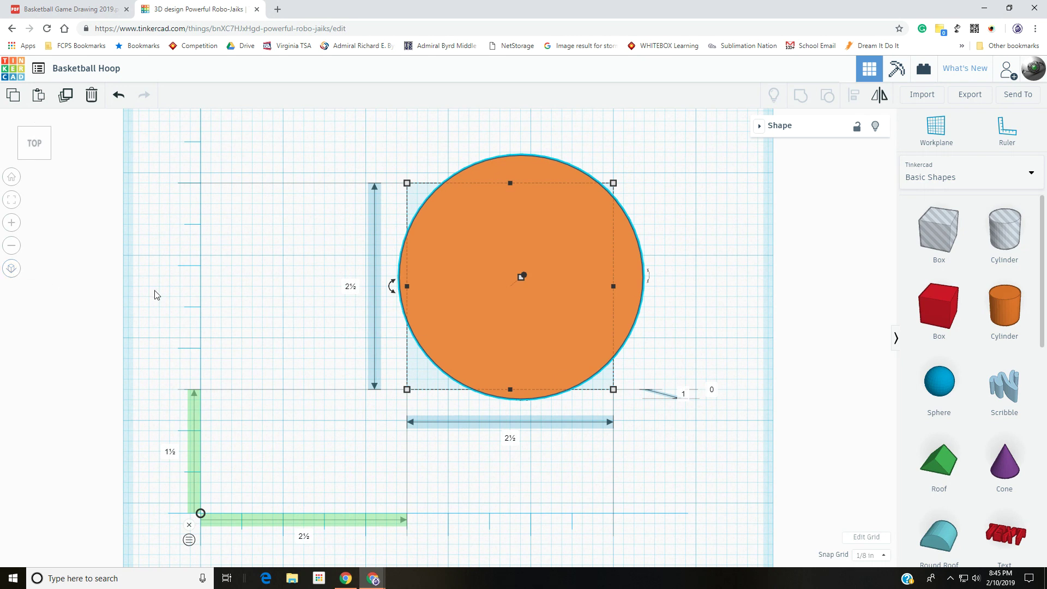
{"action": "left_click", "coordinate": [36, 158]}
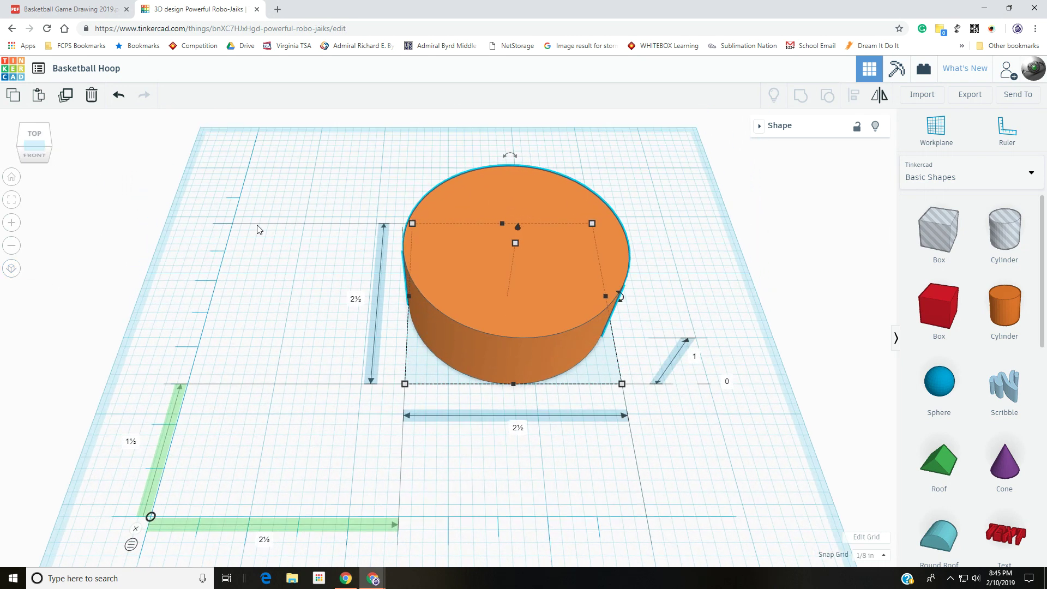
{"action": "left_click", "coordinate": [12, 269]}
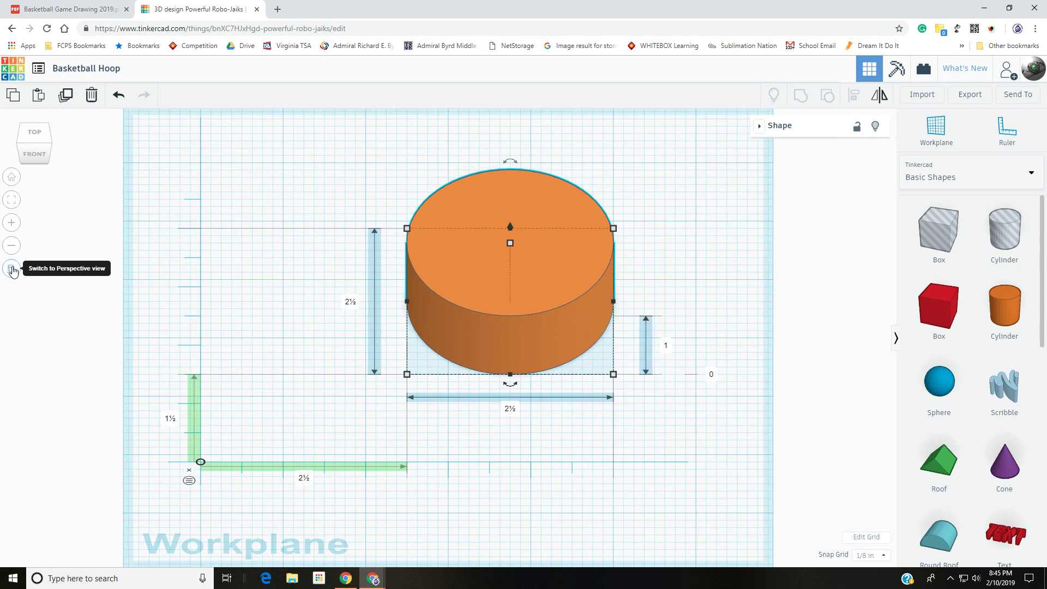
{"action": "left_click", "coordinate": [39, 139]}
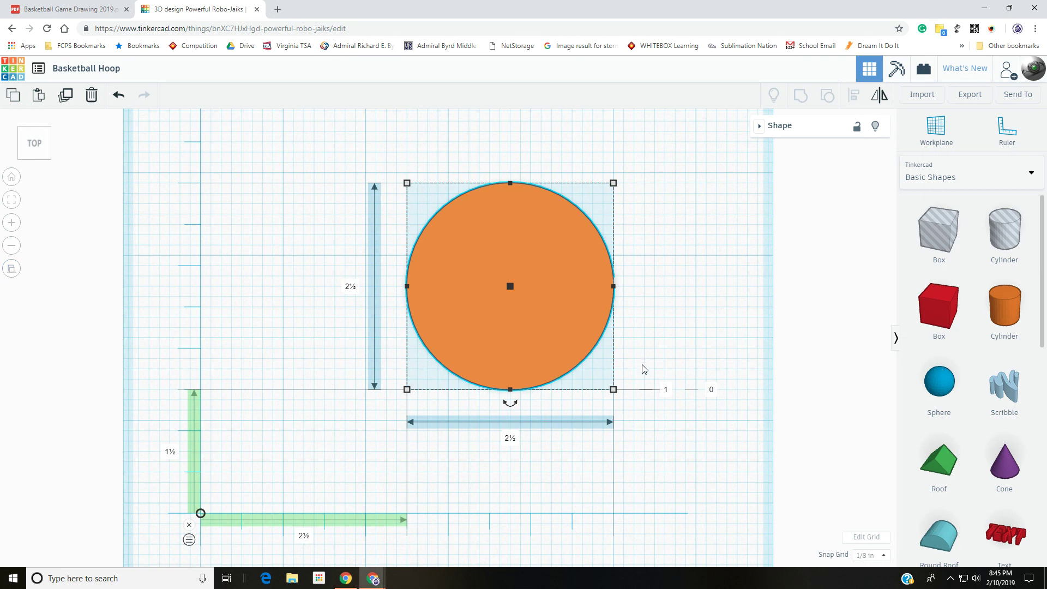
Step: Set the cylinder's height to 1/2 inch and deselect it
{"action": "left_click", "coordinate": [669, 392]}
{"action": "type", "text": "."}
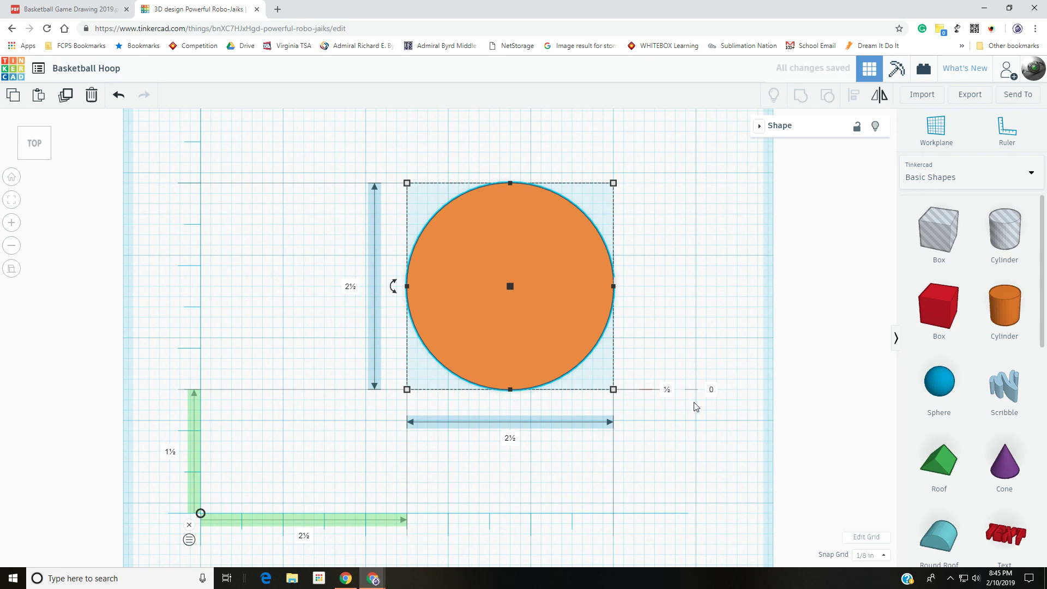
{"action": "left_click", "coordinate": [662, 346]}
{"action": "right_click_drag", "start_coordinate": [666, 321], "coordinate": [659, 283]}
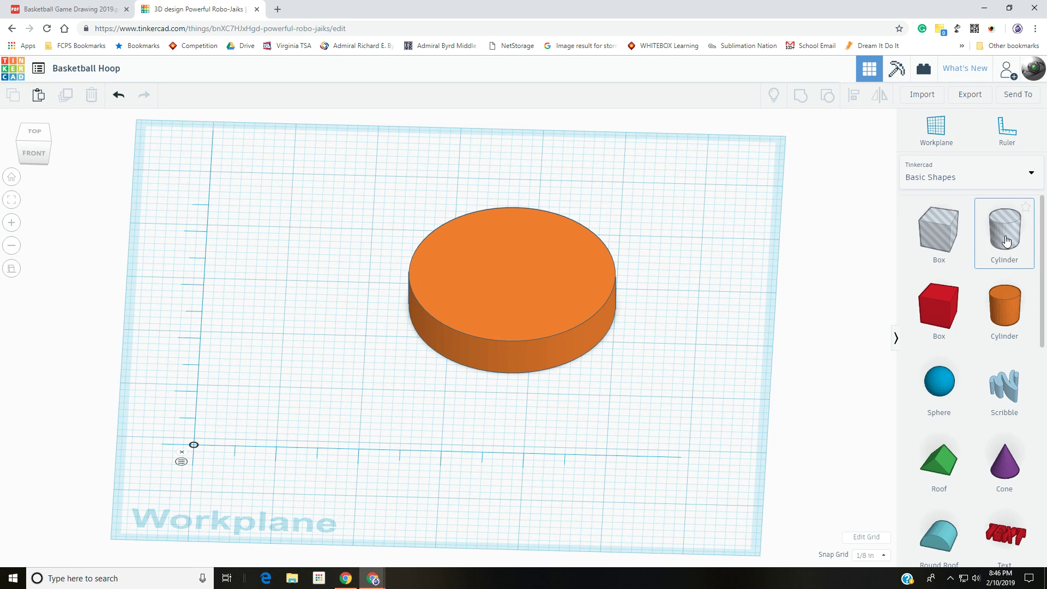
Step: Place a hole cylinder inside the orange disc and set its sides to 64
{"action": "left_click_drag", "start_coordinate": [1007, 241], "coordinate": [516, 300]}
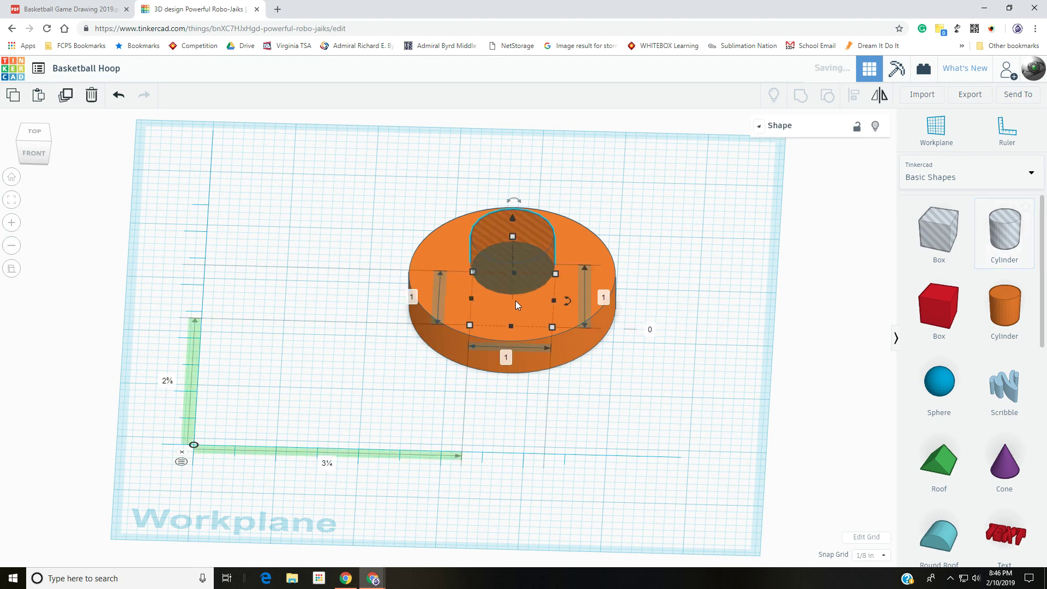
{"action": "left_click", "coordinate": [760, 129]}
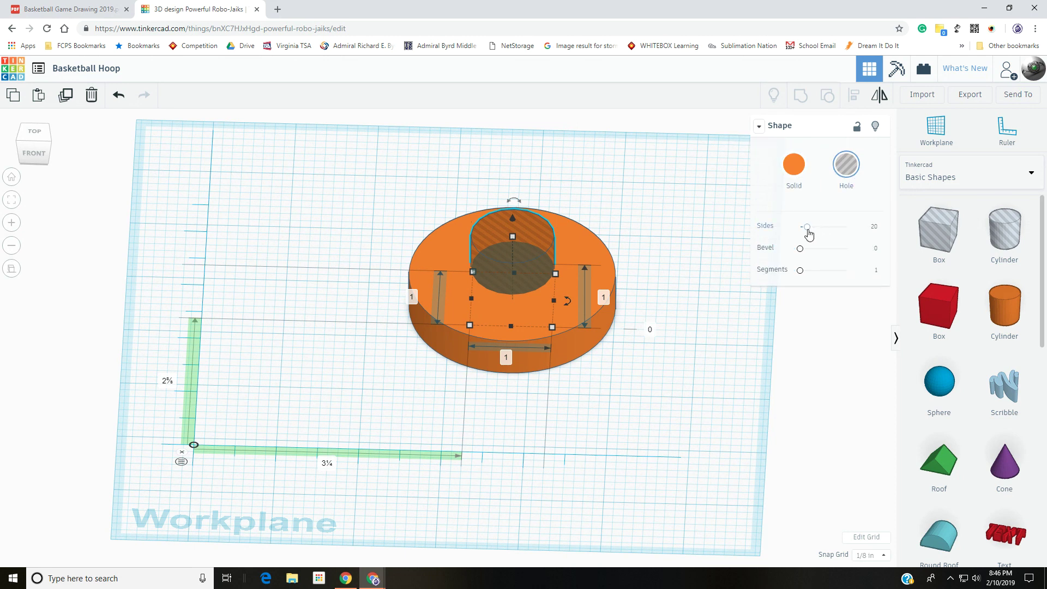
{"action": "left_click_drag", "start_coordinate": [808, 232], "coordinate": [893, 226]}
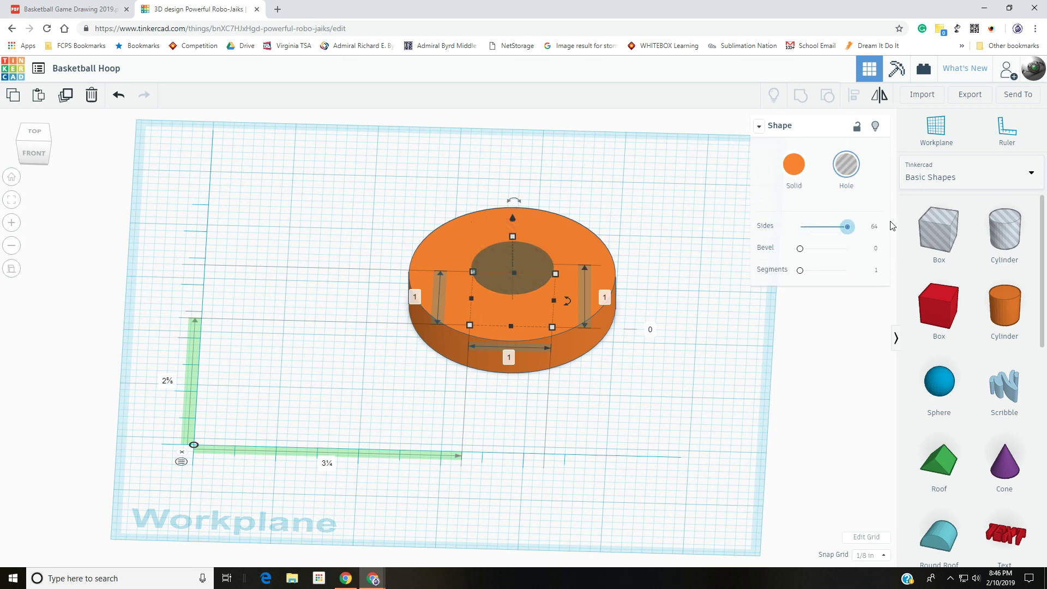
Step: Set the hole cylinder's length and width to 1.5 inches
{"action": "left_click", "coordinate": [760, 128]}
{"action": "left_click", "coordinate": [692, 274]}
{"action": "right_click_drag", "start_coordinate": [693, 243], "coordinate": [704, 295]}
{"action": "left_click", "coordinate": [415, 286]}
{"action": "key", "text": "Return"}
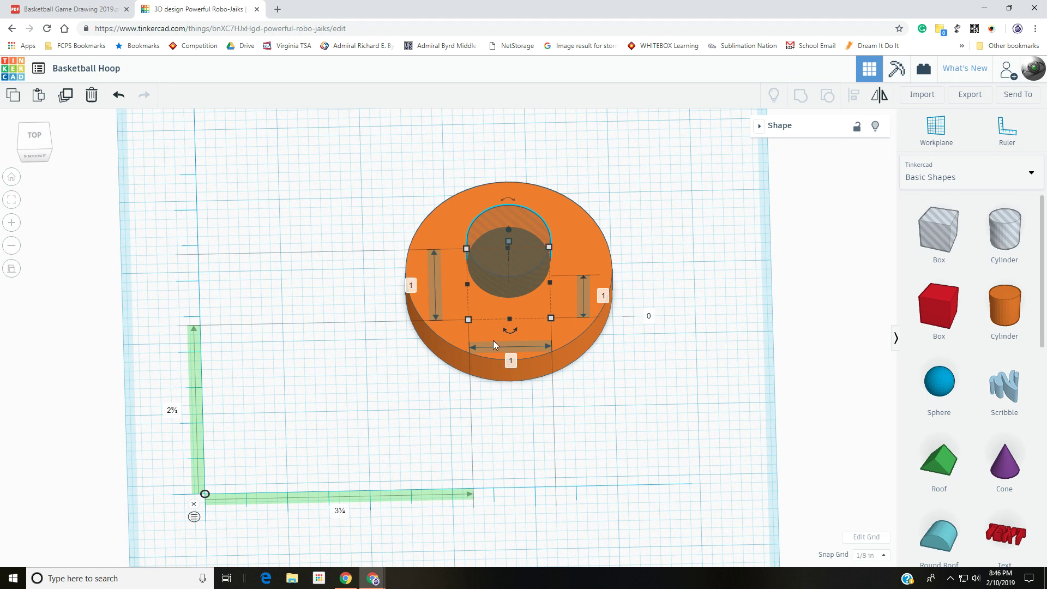
{"action": "left_click", "coordinate": [414, 284]}
{"action": "type", "text": "1.5"}
{"action": "key", "text": "Return"}
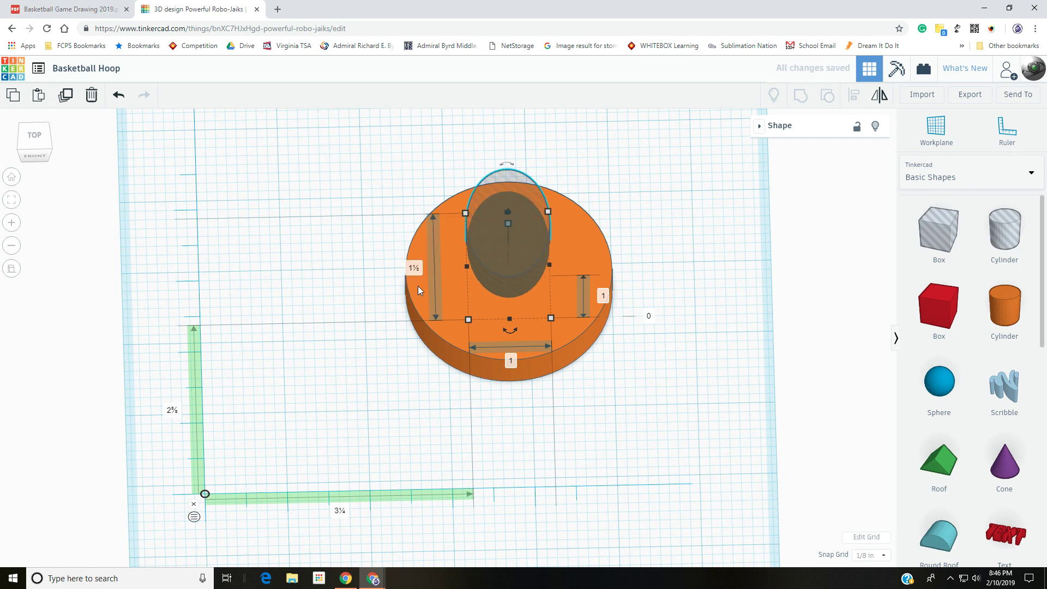
{"action": "left_click", "coordinate": [512, 360]}
{"action": "type", "text": "1.5"}
{"action": "key", "text": "Return"}
Step: Select the orange disc and the hole cylinder and align their centres in both horizontal directions
{"action": "right_click_drag", "start_coordinate": [596, 386], "coordinate": [639, 305]}
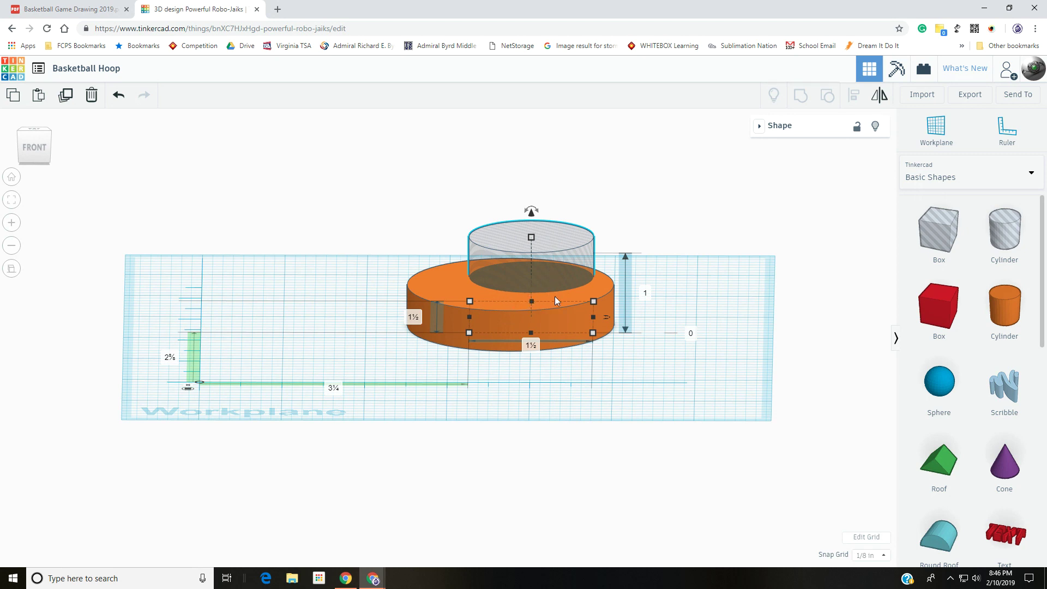
{"action": "right_click_drag", "start_coordinate": [663, 255], "coordinate": [657, 348]}
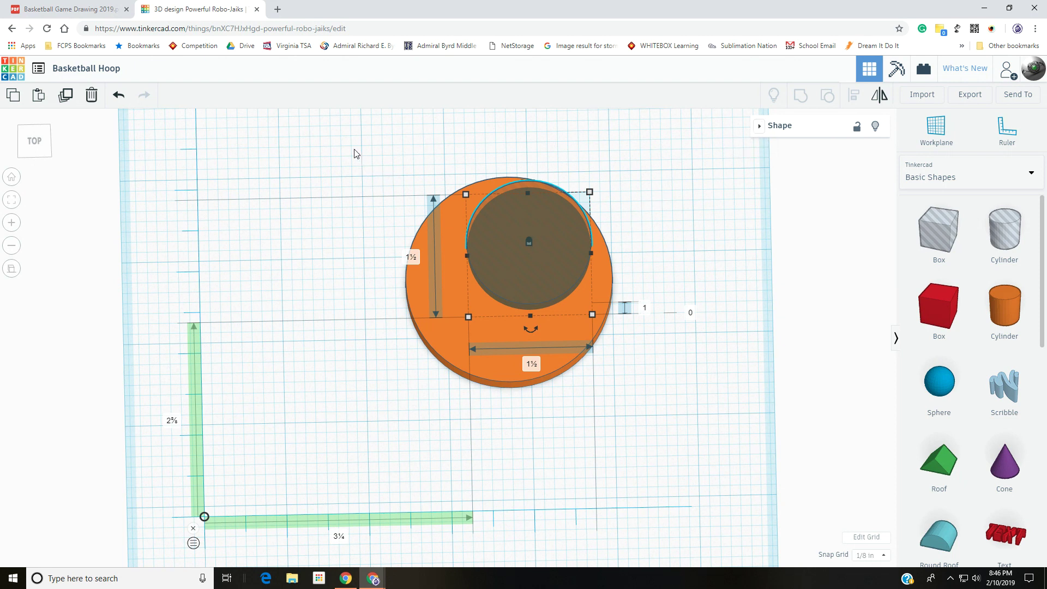
{"action": "left_click_drag", "start_coordinate": [354, 149], "coordinate": [677, 412]}
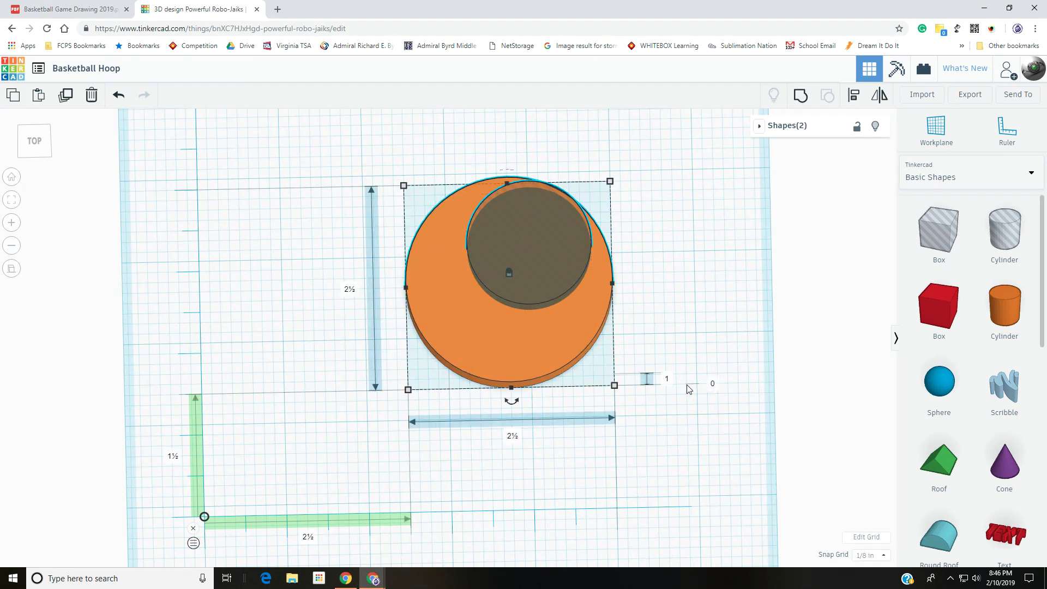
{"action": "left_click", "coordinate": [854, 102]}
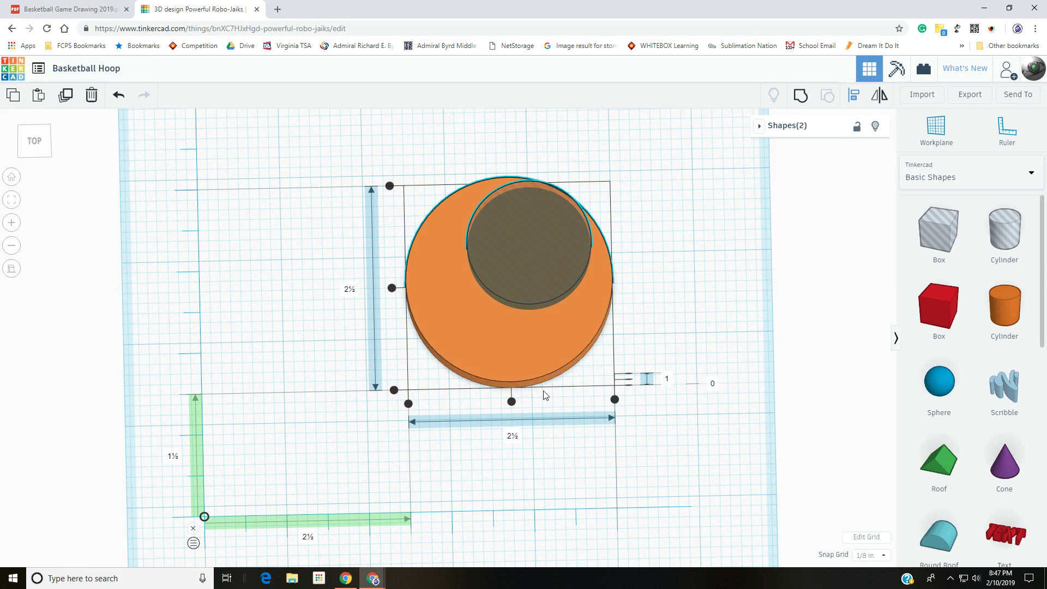
{"action": "left_click", "coordinate": [393, 288]}
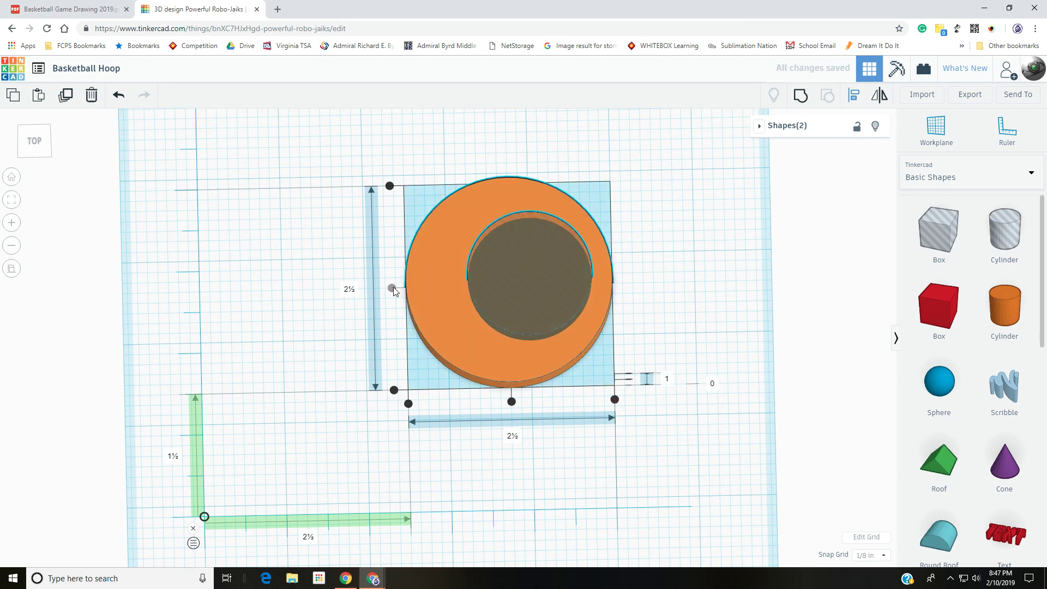
{"action": "left_click", "coordinate": [512, 402]}
Step: Group the disc with the hole cylinder to cut the opening, and deselect the ring
{"action": "right_click_drag", "start_coordinate": [663, 349], "coordinate": [667, 297]}
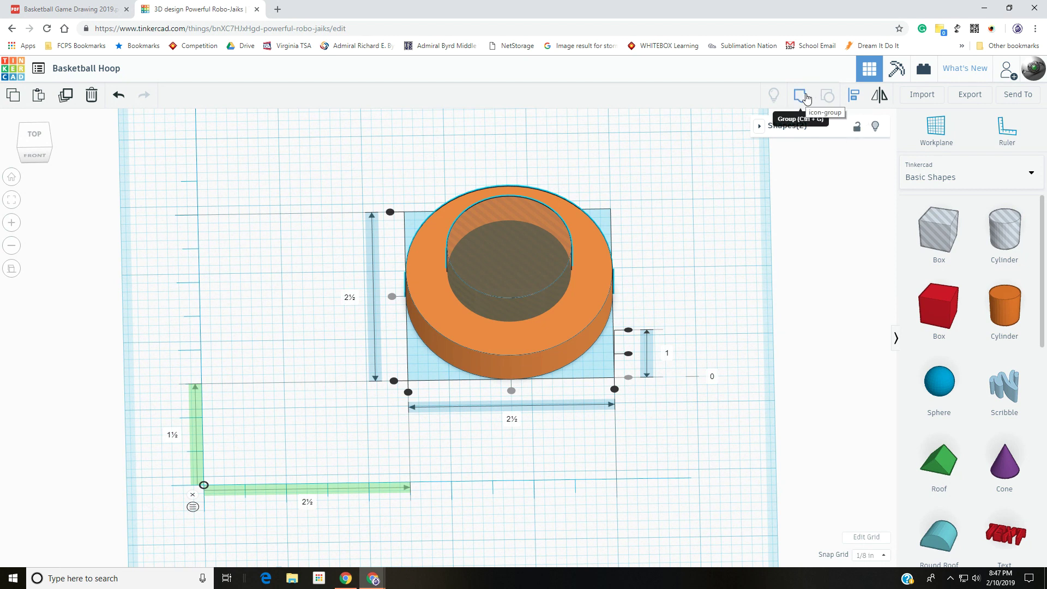
{"action": "left_click", "coordinate": [801, 96]}
{"action": "left_click", "coordinate": [663, 227]}
{"action": "right_click_drag", "start_coordinate": [664, 227], "coordinate": [662, 276]}
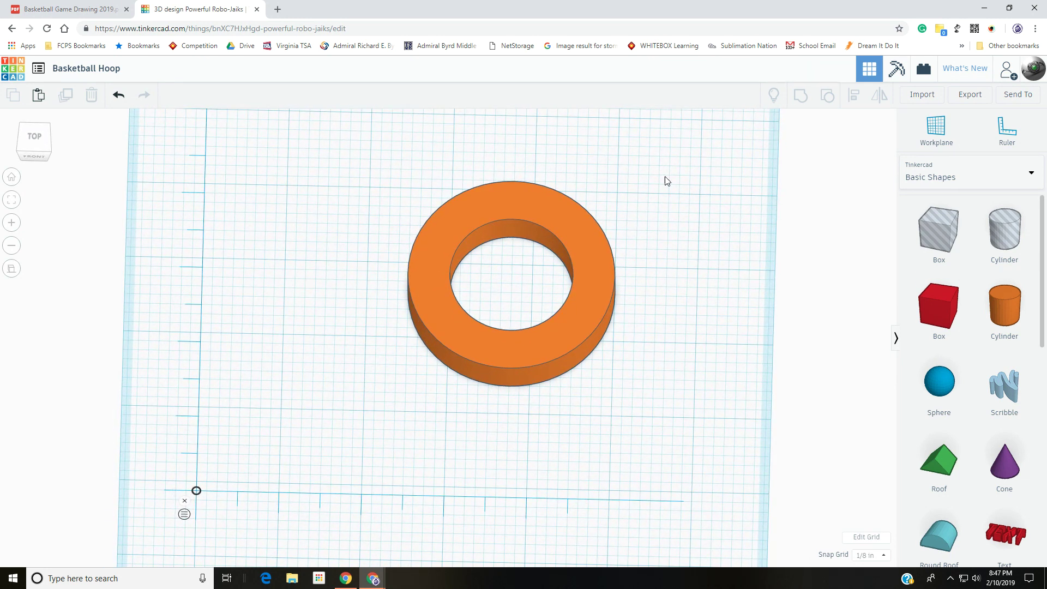
Step: Place a solid box over the back of the ring and set its height to 0.5 inch
{"action": "right_click_drag", "start_coordinate": [311, 272], "coordinate": [210, 136]}
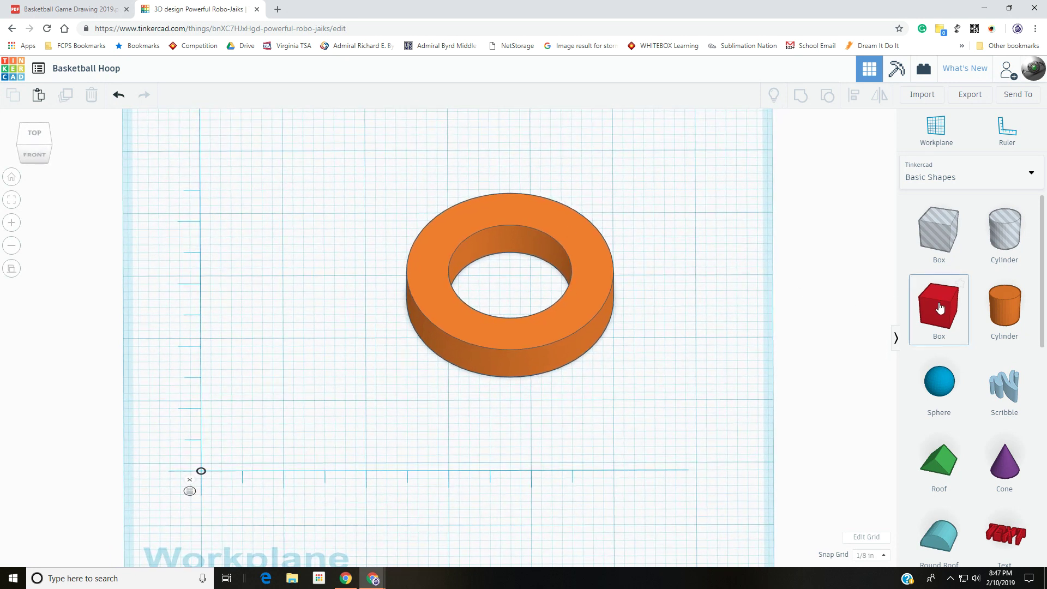
{"action": "left_click_drag", "start_coordinate": [941, 307], "coordinate": [508, 250]}
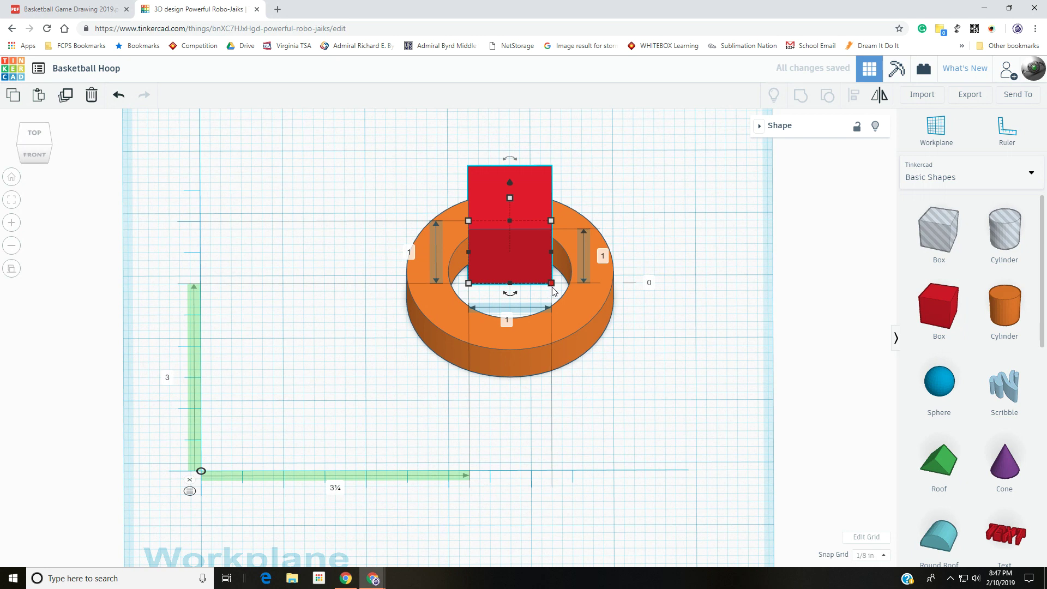
{"action": "right_click_drag", "start_coordinate": [422, 247], "coordinate": [571, 221]}
{"action": "left_click", "coordinate": [575, 222]}
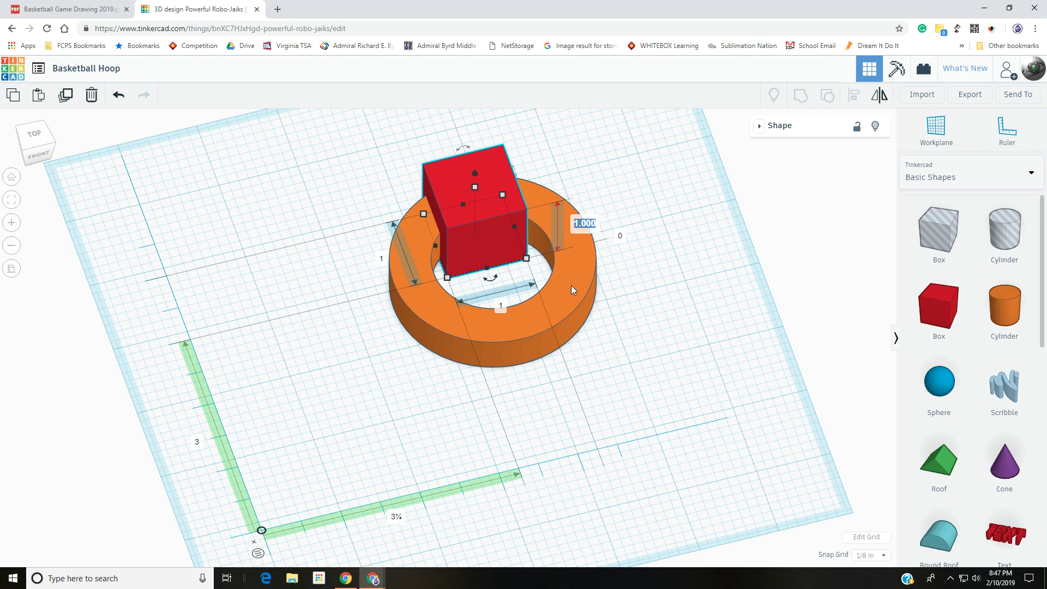
{"action": "type", "text": ".5"}
{"action": "key", "text": "Return"}
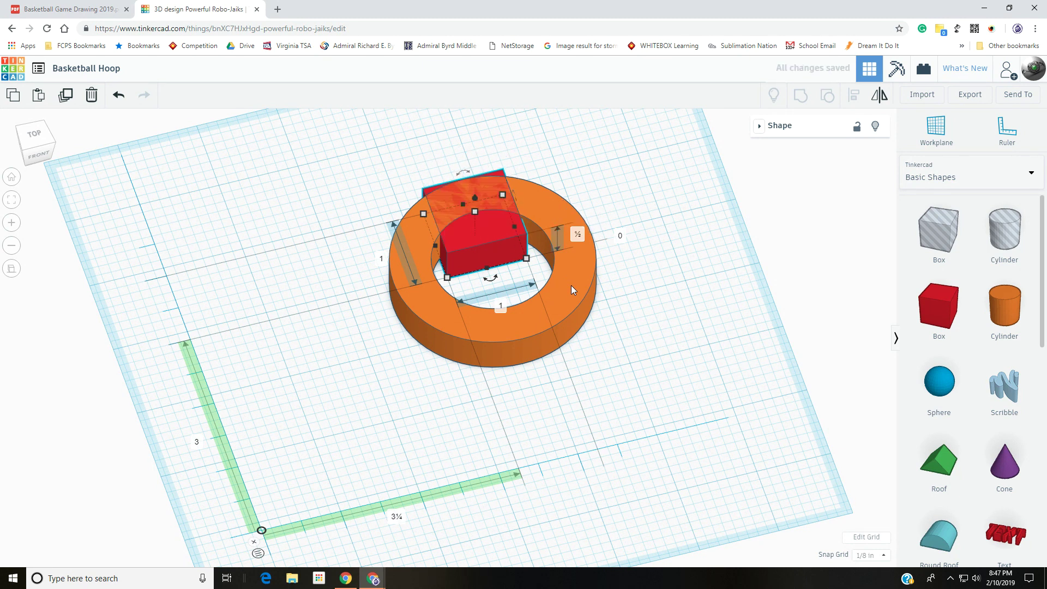
Step: Set the box's width to 2.5 inches and its depth to 1.25 inches
{"action": "left_click", "coordinate": [503, 307]}
{"action": "type", "text": "2.5"}
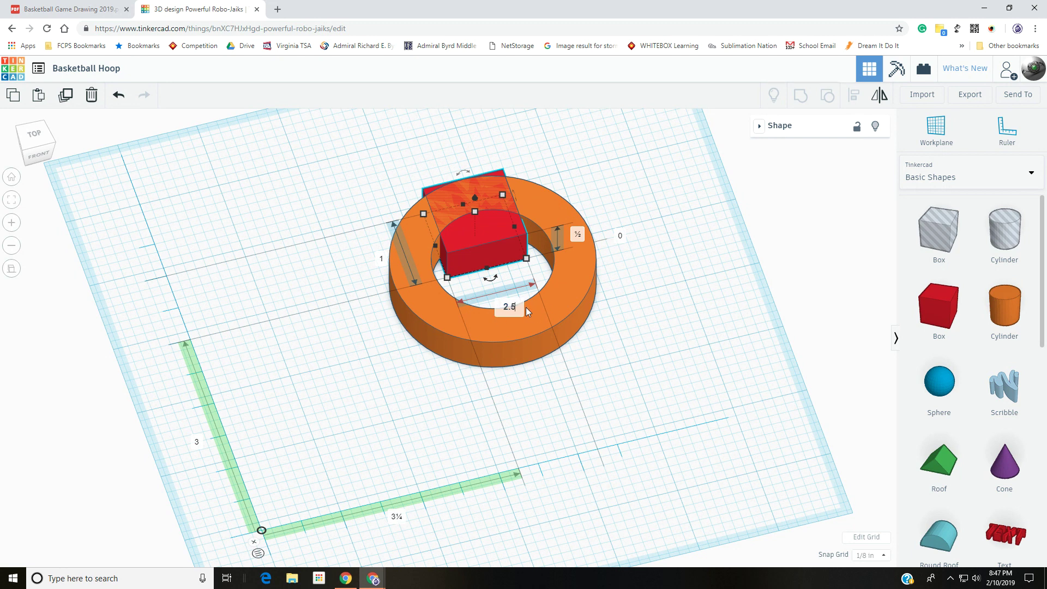
{"action": "key", "text": "Return"}
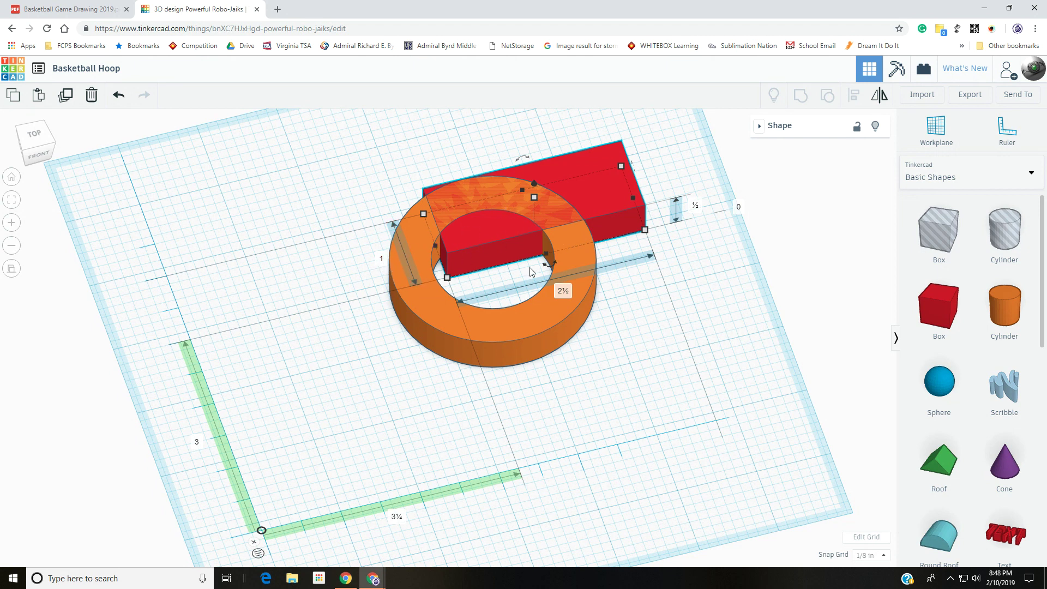
{"action": "left_click", "coordinate": [383, 262]}
{"action": "type", "text": "1.25"}
{"action": "key", "text": "Return"}
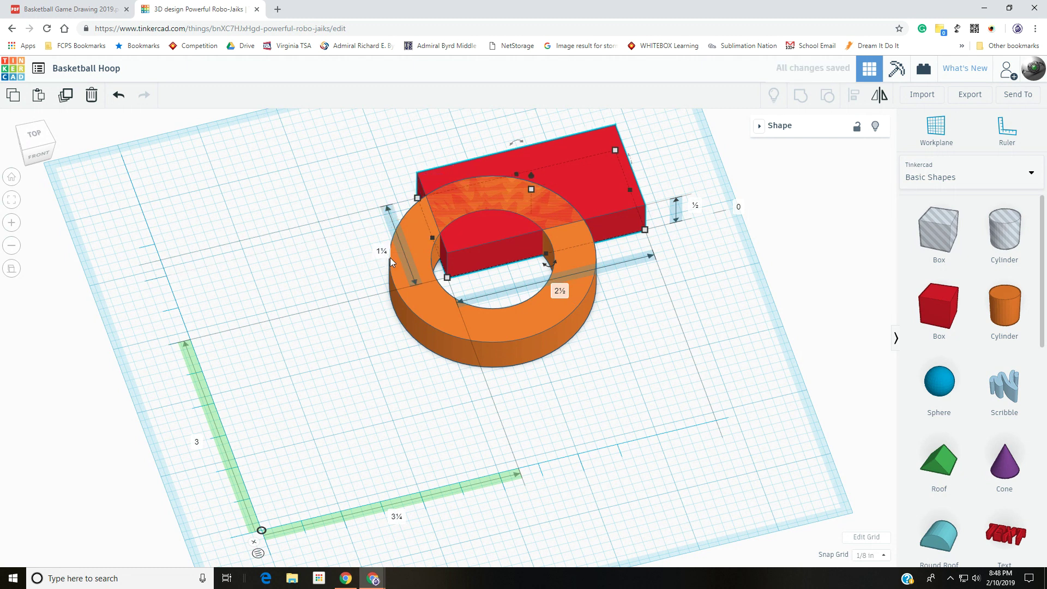
Step: Align the box and ring so they are centred side to side and flush at their back edges
{"action": "right_click_drag", "start_coordinate": [378, 214], "coordinate": [320, 142]}
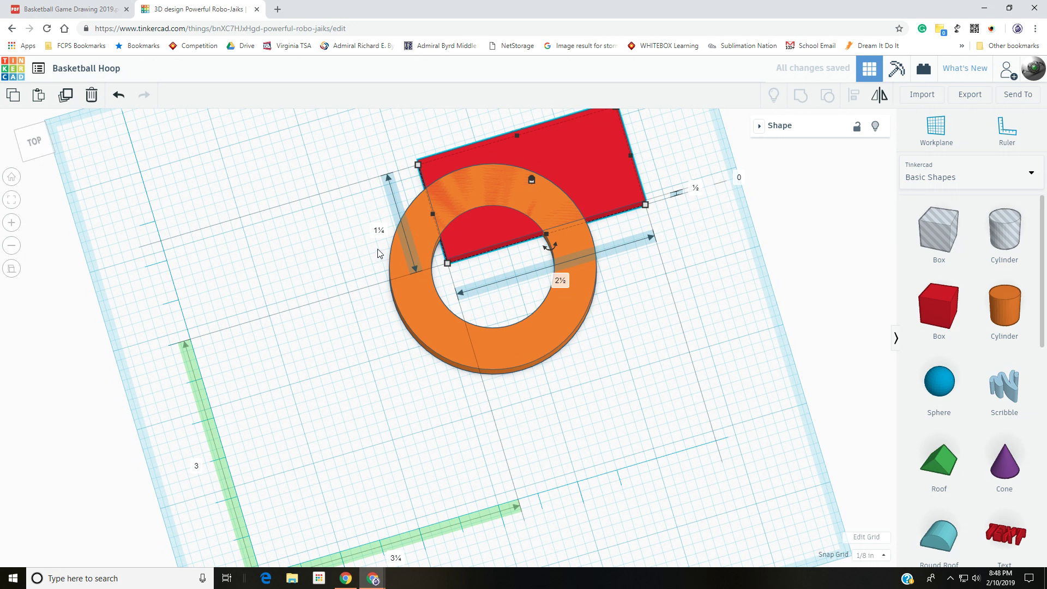
{"action": "right_click_drag", "start_coordinate": [659, 334], "coordinate": [620, 378]}
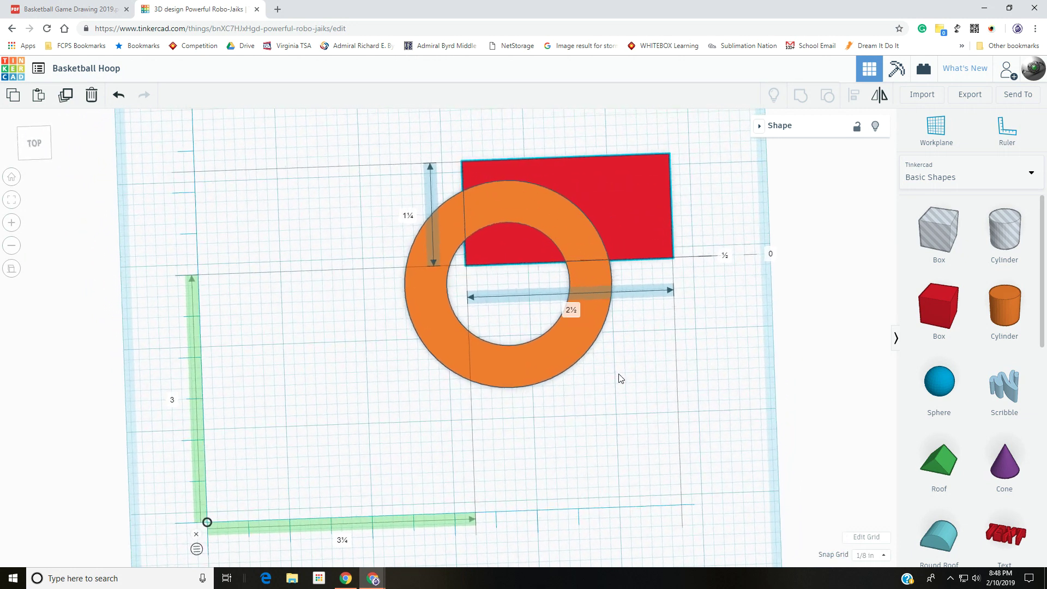
{"action": "left_click", "coordinate": [498, 259]}
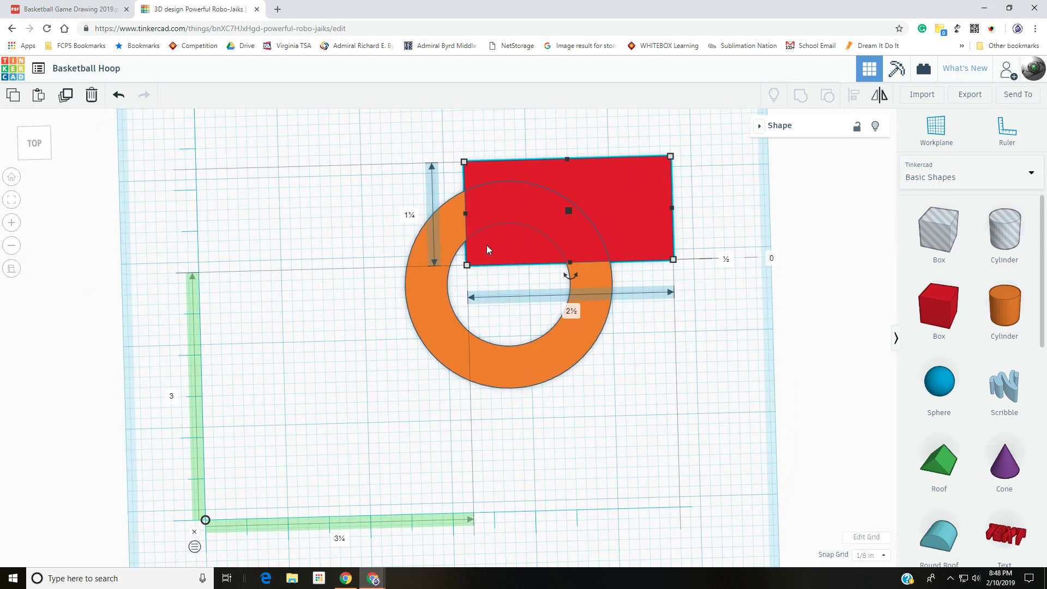
{"action": "left_click_drag", "start_coordinate": [354, 138], "coordinate": [367, 214]}
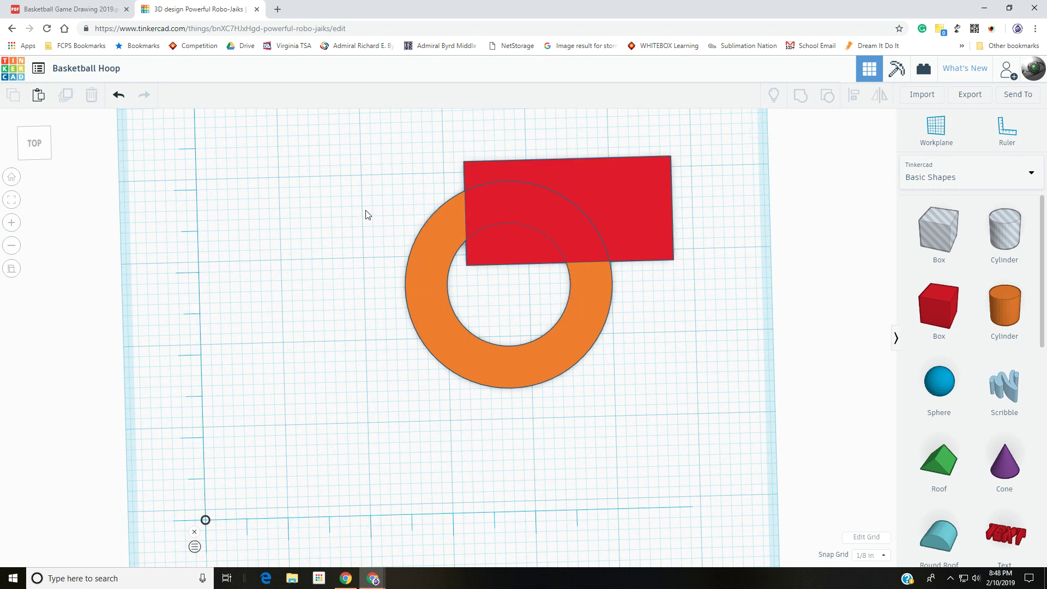
{"action": "key", "text": "ctrl+a"}
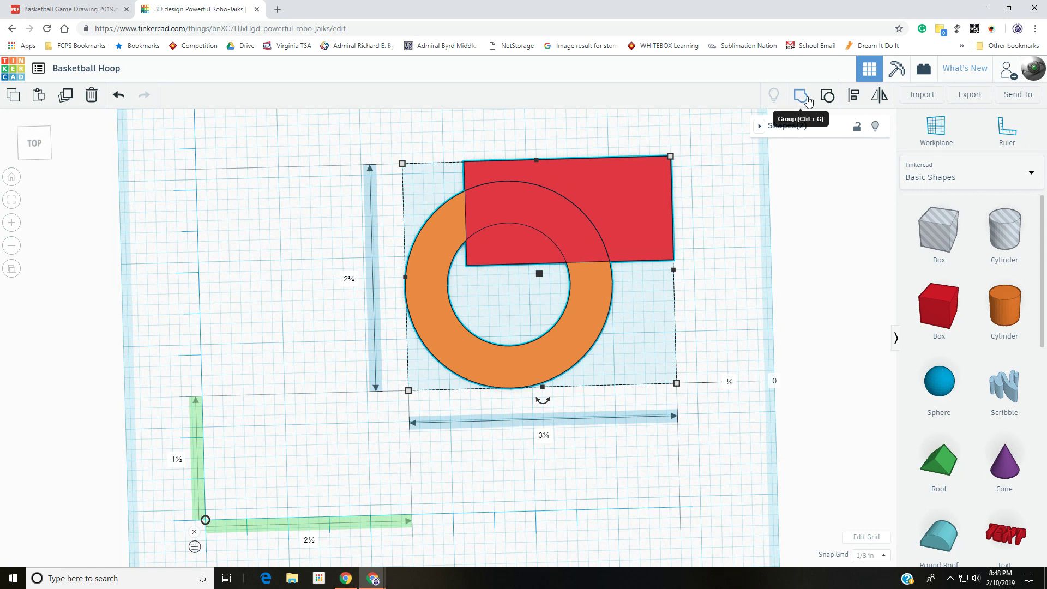
{"action": "left_click", "coordinate": [854, 100]}
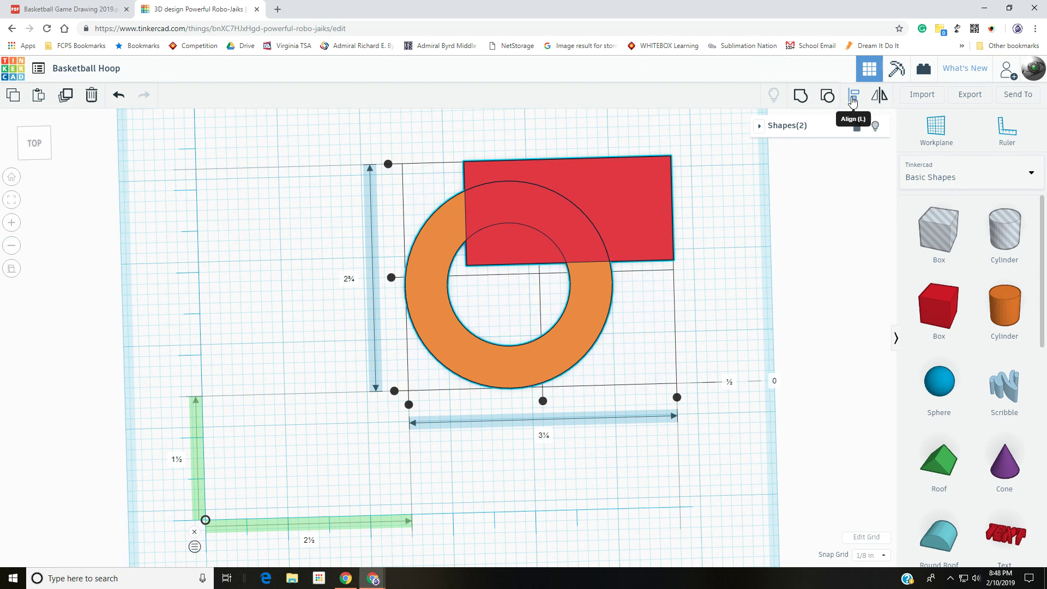
{"action": "left_click", "coordinate": [543, 401]}
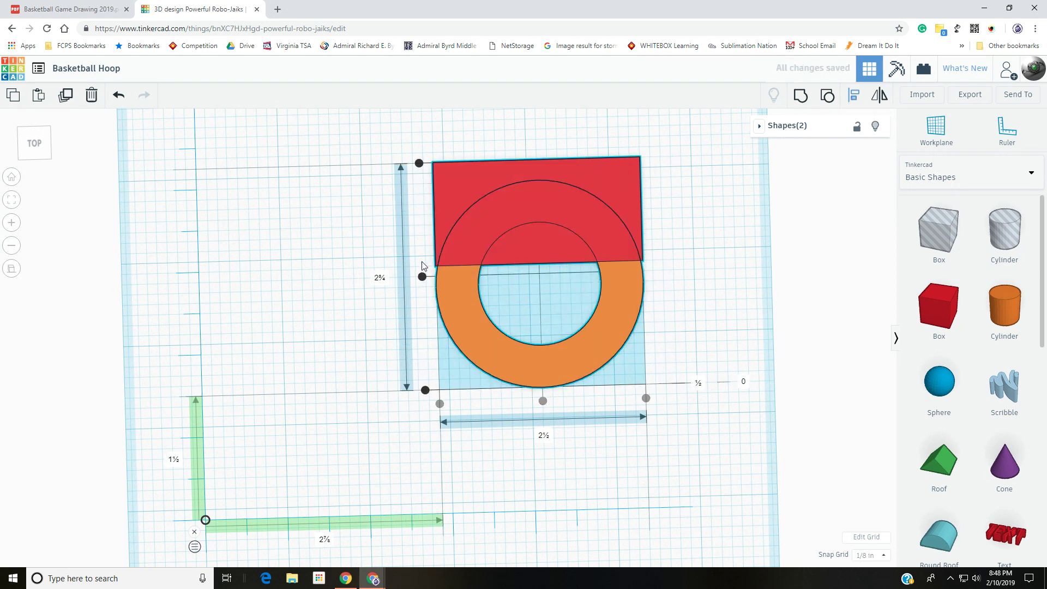
{"action": "left_click", "coordinate": [418, 163]}
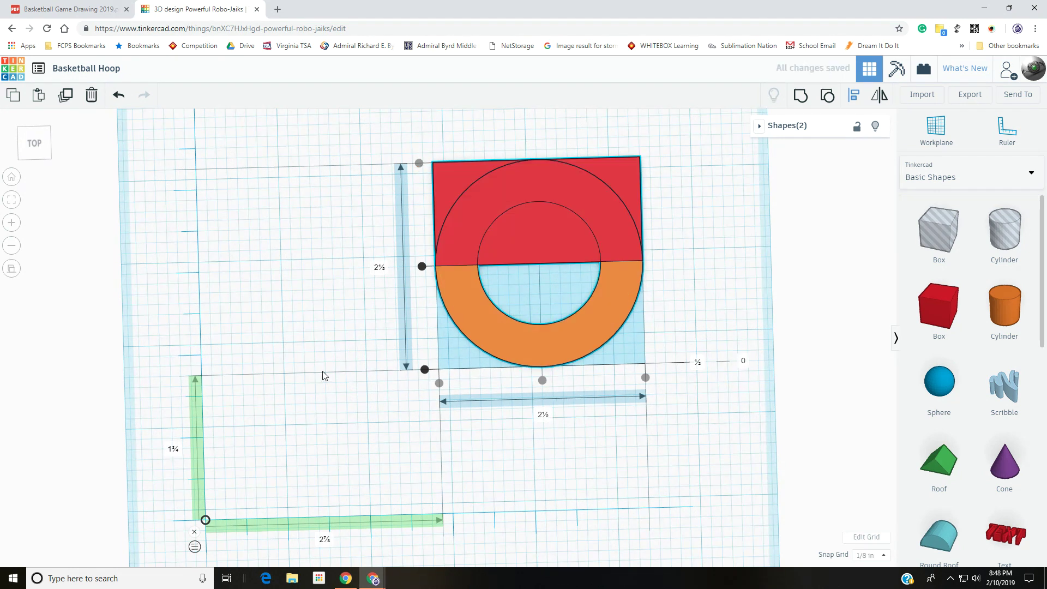
{"action": "left_click", "coordinate": [37, 152]}
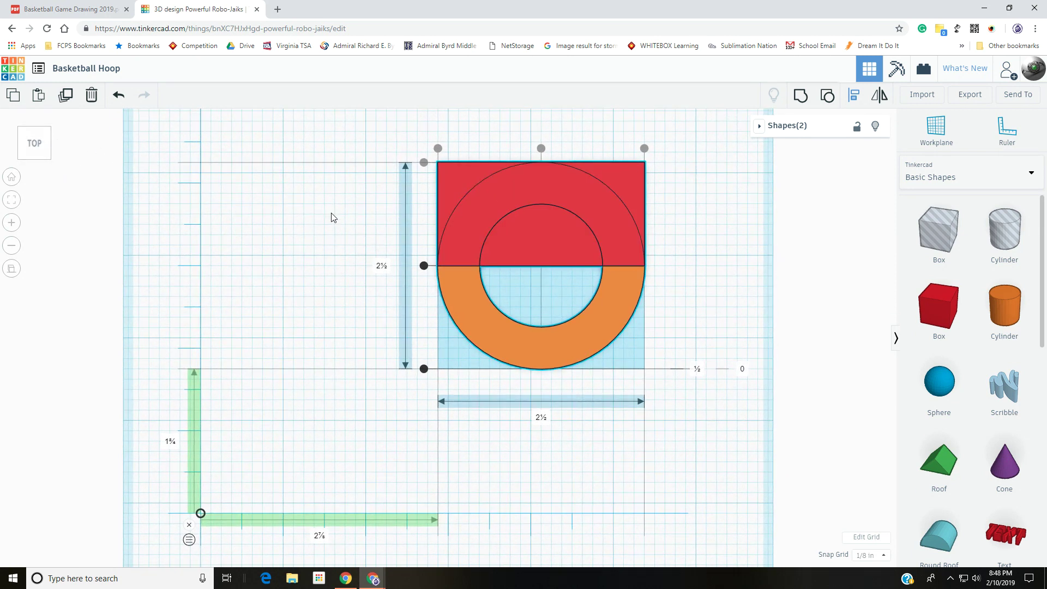
{"action": "left_click", "coordinate": [424, 266]}
{"action": "left_click", "coordinate": [703, 222]}
Step: Ungroup the orange ring into its disc and hole cylinder
{"action": "right_click_drag", "start_coordinate": [692, 316], "coordinate": [700, 279]}
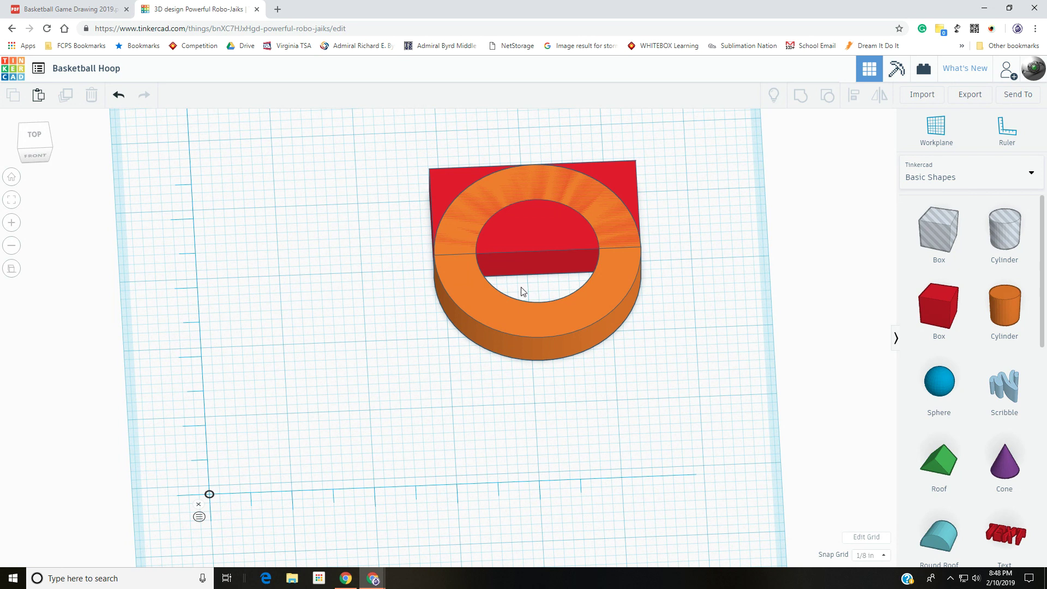
{"action": "left_click", "coordinate": [460, 294]}
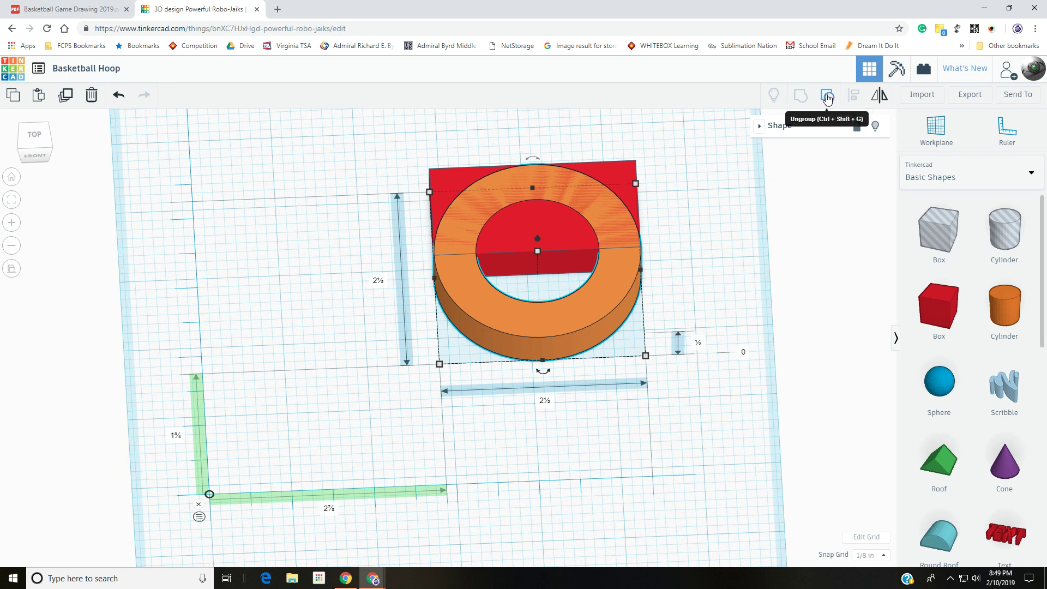
{"action": "left_click", "coordinate": [828, 98]}
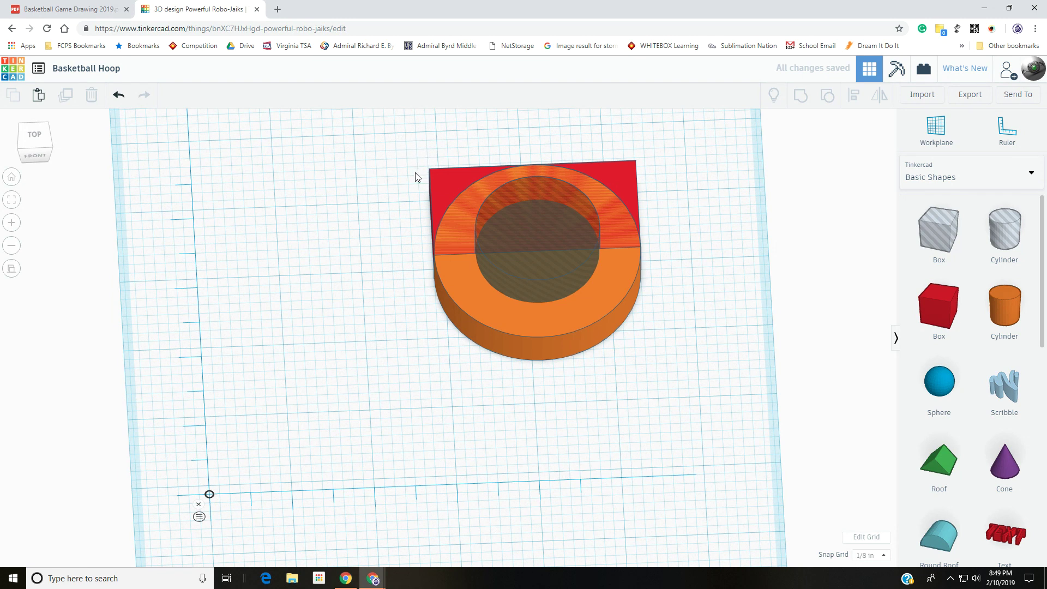
Step: Group the red box, orange disc and hole cylinder into one part with an open centre
{"action": "left_click", "coordinate": [448, 188]}
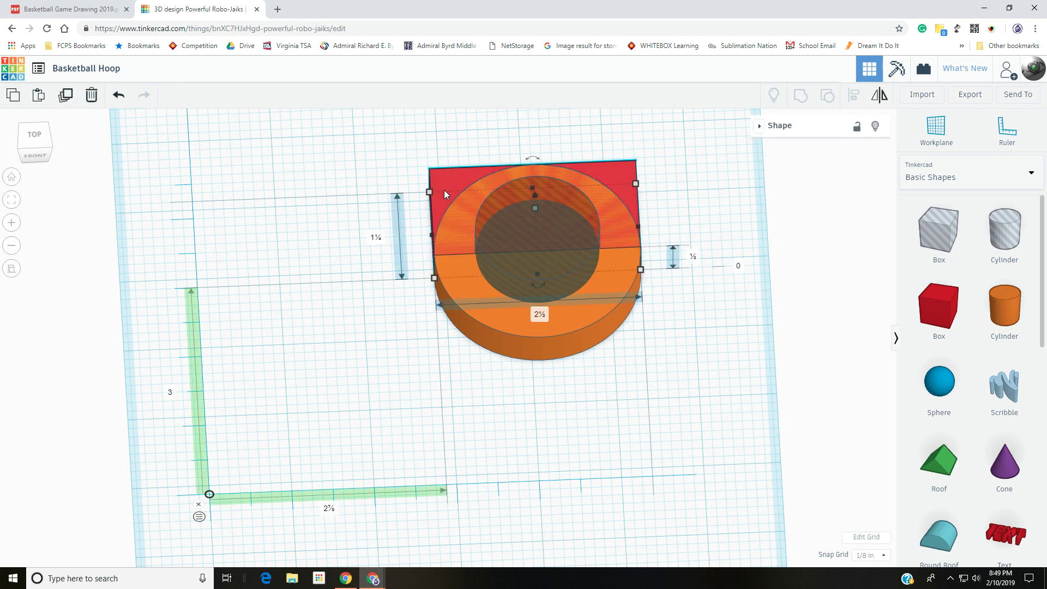
{"action": "left_click", "coordinate": [513, 320], "text": "shift"}
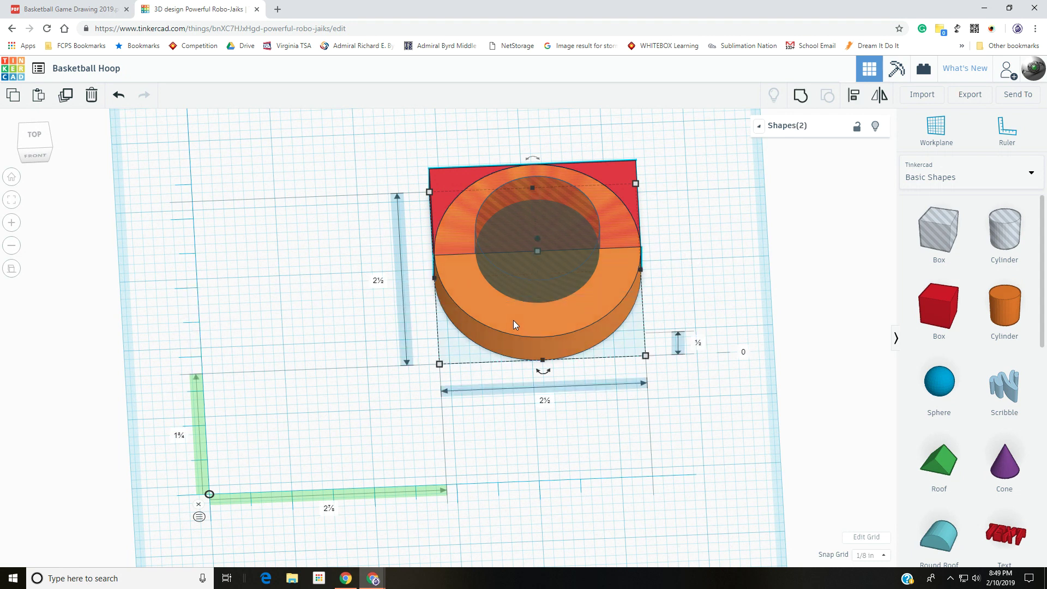
{"action": "left_click", "coordinate": [519, 270], "text": "shift"}
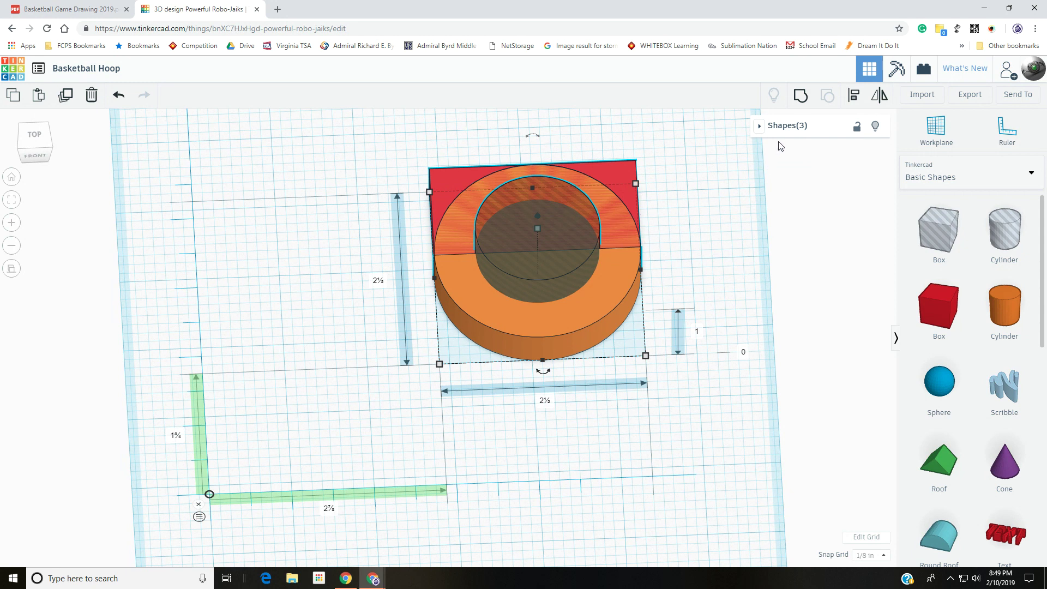
{"action": "left_click", "coordinate": [802, 97]}
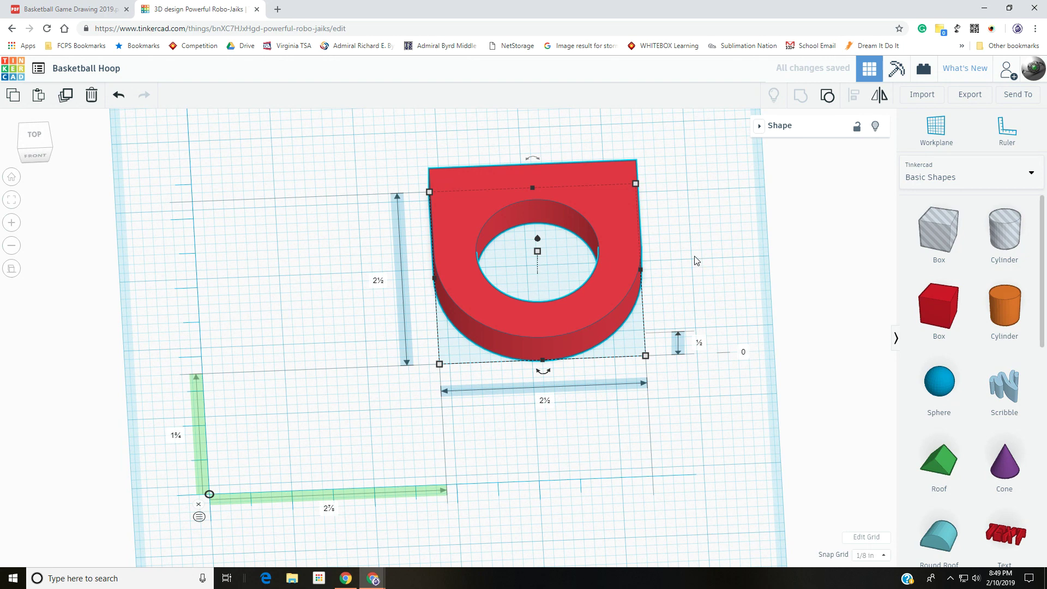
{"action": "left_click", "coordinate": [695, 259]}
Step: Move the grouped hoop part toward the ruler's origin on the workplane and deselect it
{"action": "right_click_drag", "start_coordinate": [694, 260], "coordinate": [593, 354]}
{"action": "left_click", "coordinate": [592, 352]}
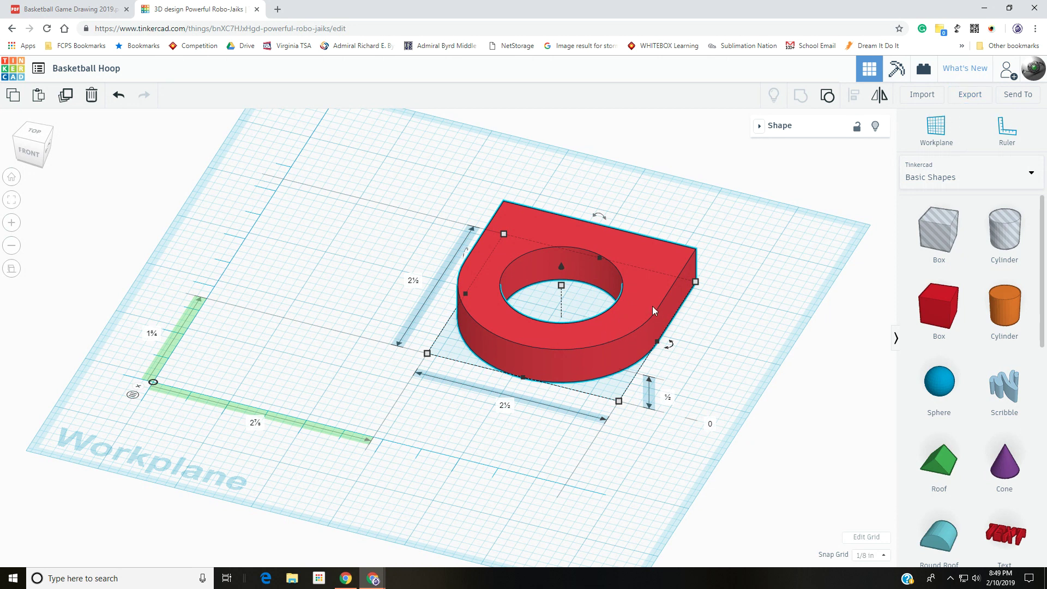
{"action": "left_click_drag", "start_coordinate": [655, 290], "coordinate": [548, 334]}
{"action": "left_click", "coordinate": [449, 356]}
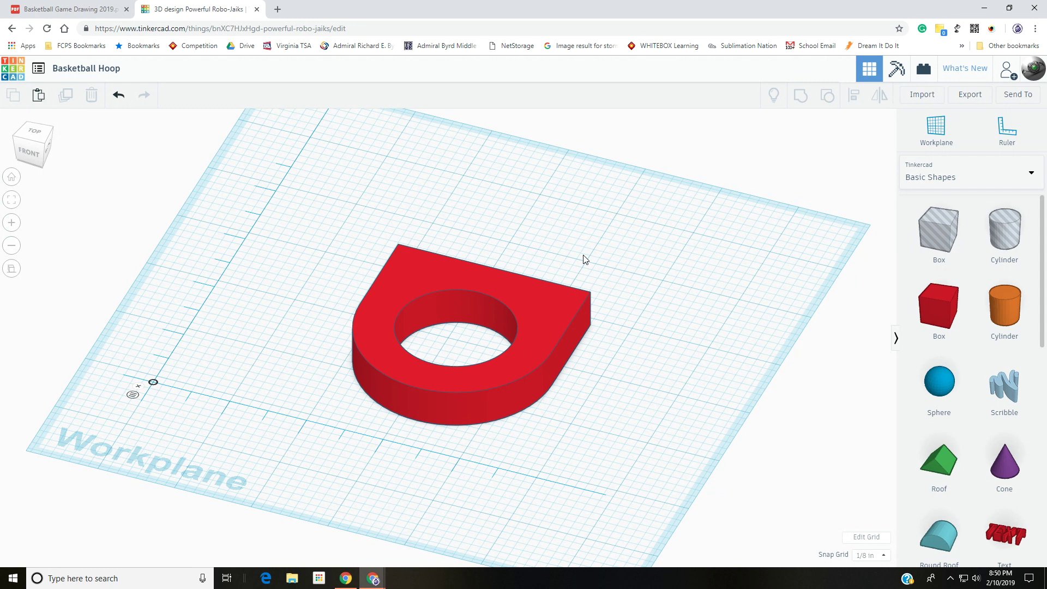
Step: Add a box behind the hoop, check the backboard dimensions in the game drawing, and set the box's height to 4 inches
{"action": "left_click_drag", "start_coordinate": [924, 316], "coordinate": [529, 225]}
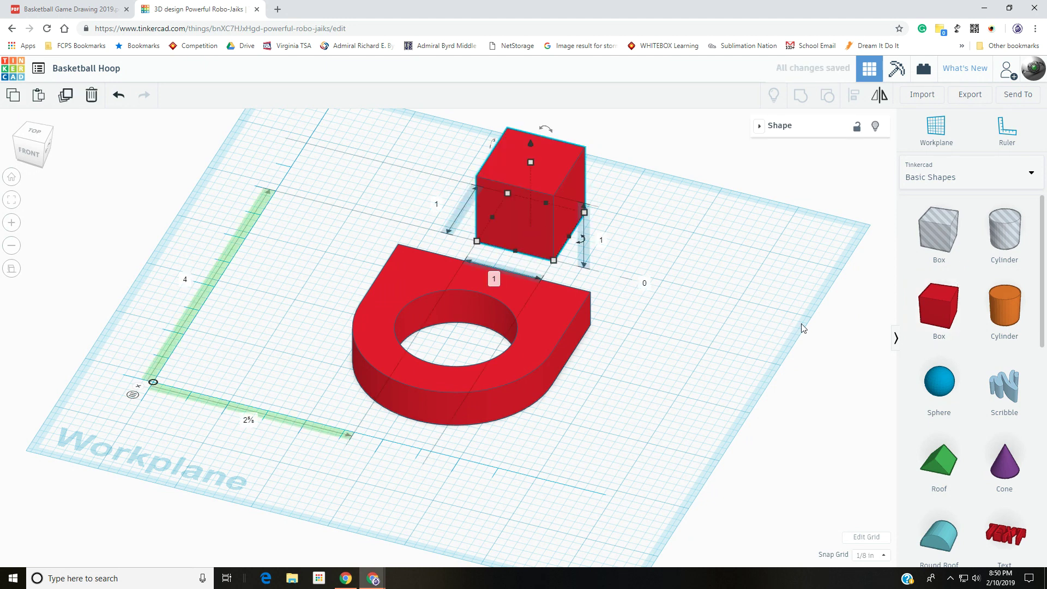
{"action": "left_click", "coordinate": [83, 16]}
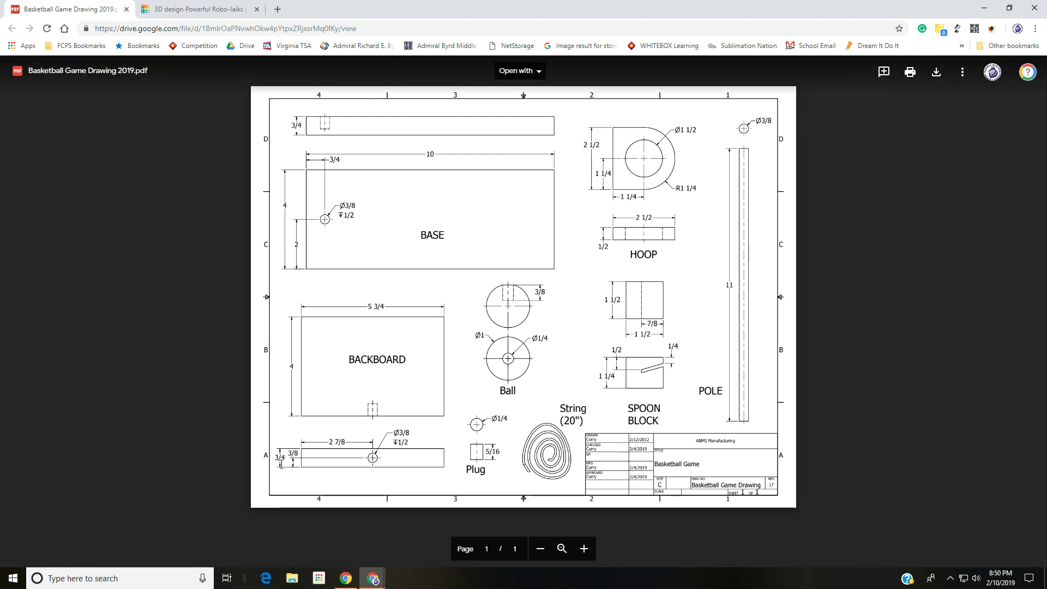
{"action": "left_click", "coordinate": [188, 10]}
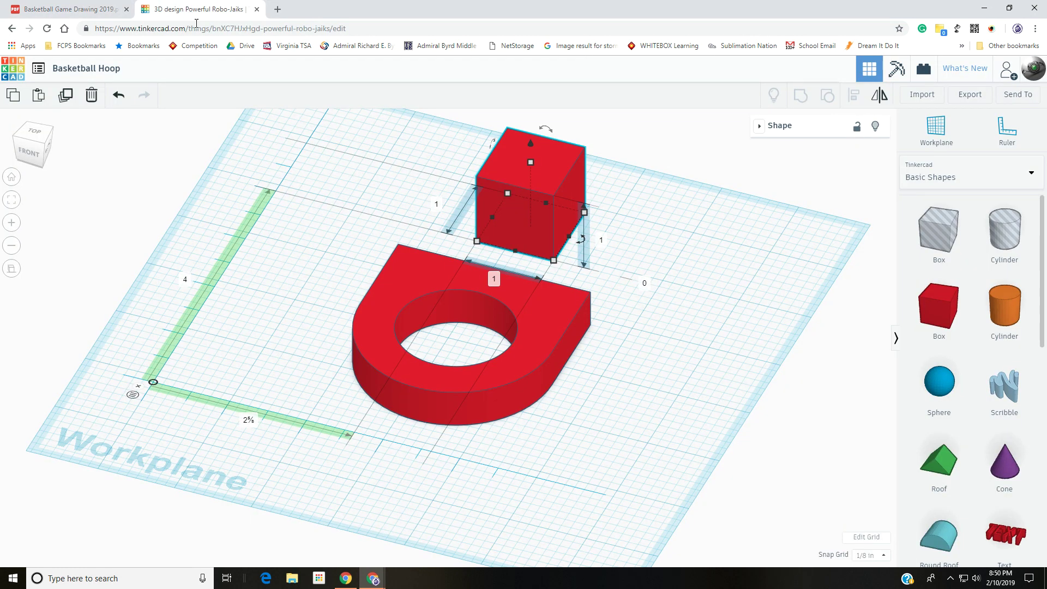
{"action": "left_click", "coordinate": [602, 241]}
{"action": "type", "text": ".47"}
{"action": "key", "text": "Return"}
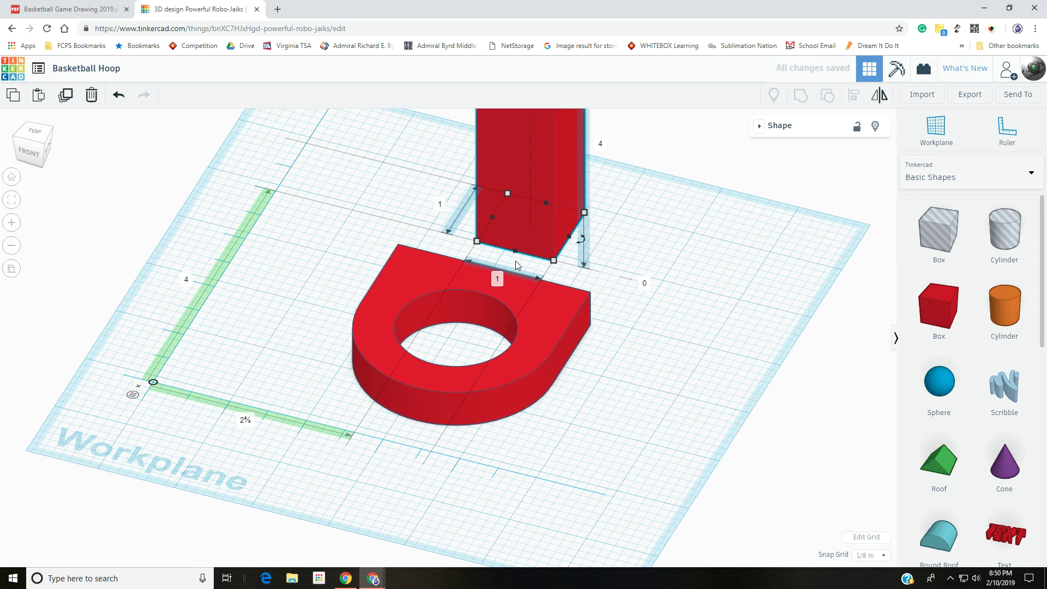
Step: Set the backboard box's thickness to 3/4 inch and its width to 5.75 inches
{"action": "scroll", "coordinate": [481, 285], "scroll_direction": "down", "scroll_amount": 1}
{"action": "scroll", "coordinate": [480, 283], "scroll_direction": "down", "scroll_amount": 4}
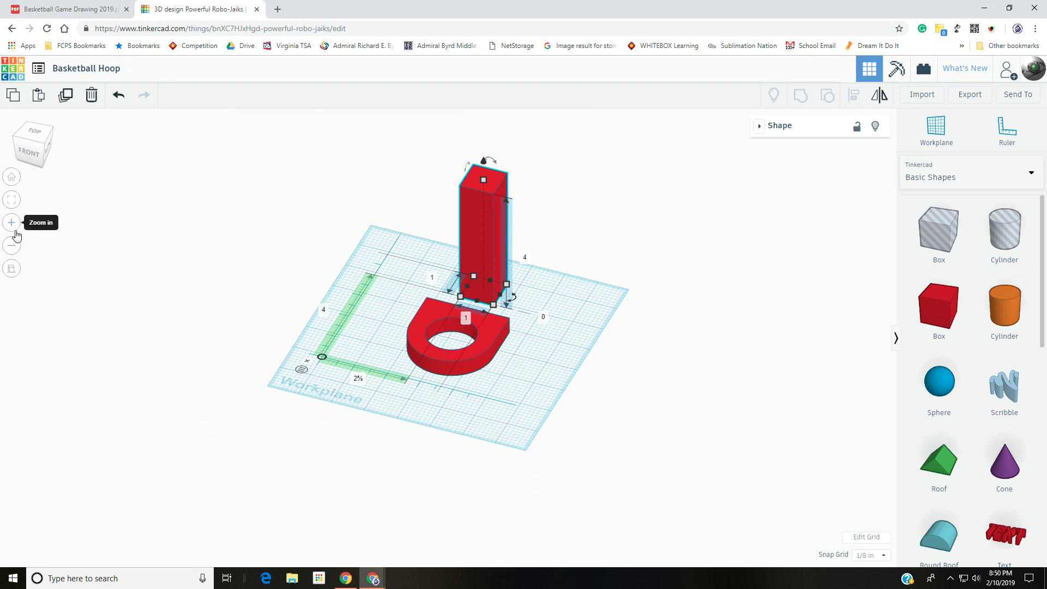
{"action": "left_click", "coordinate": [433, 278]}
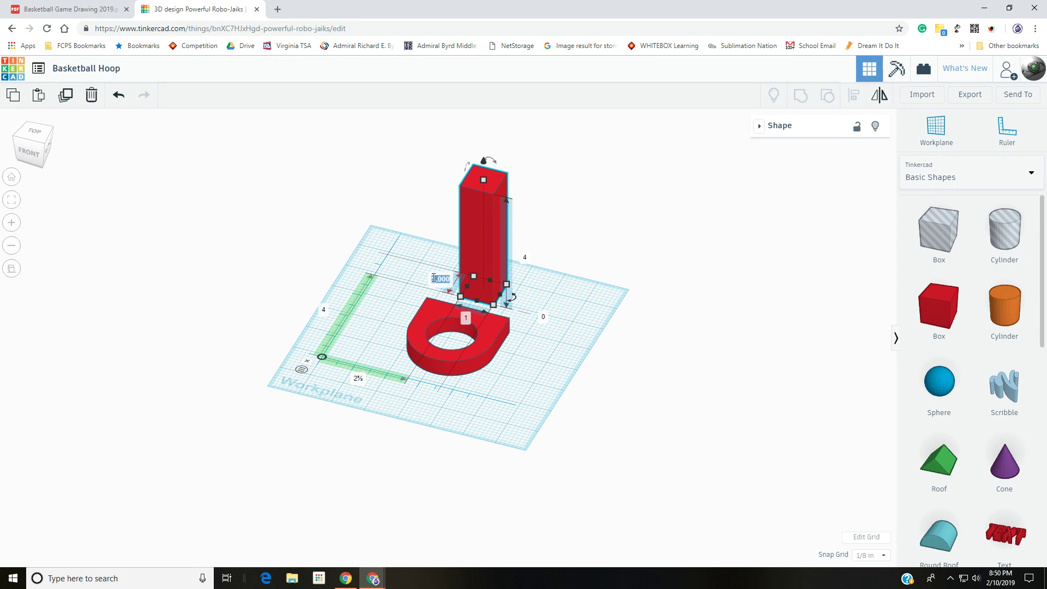
{"action": "type", "text": "3/4"}
{"action": "key", "text": "Return"}
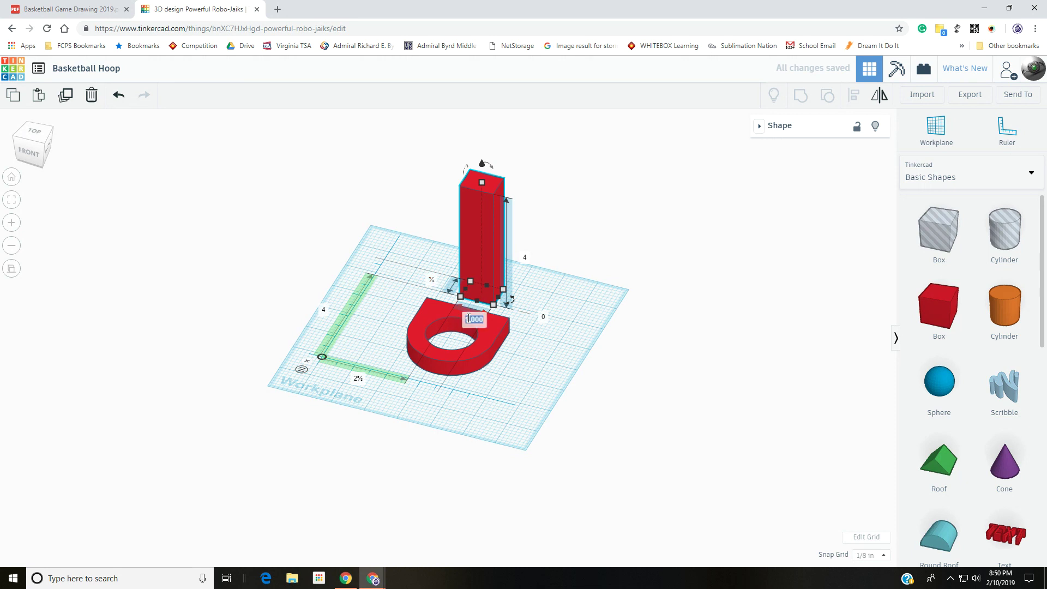
{"action": "type", "text": "5.75"}
{"action": "key", "text": "Return"}
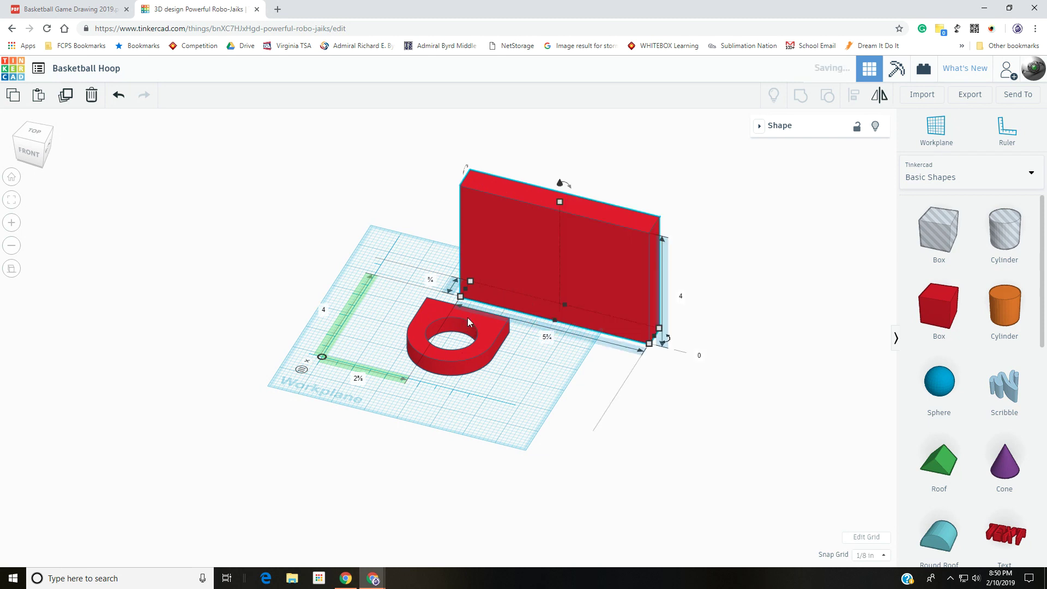
Step: Shift the backboard sideways until it is roughly centred behind the hoop and deselect it
{"action": "key", "text": "Left"}
{"action": "key", "text": "Left"}
{"action": "key", "text": "Left"}
{"action": "key", "text": "Left"}
{"action": "key", "text": "Left"}
{"action": "key", "text": "Left"}
{"action": "key", "text": "Left"}
{"action": "key", "text": "Left"}
{"action": "key", "text": "Left"}
{"action": "key", "text": "Left"}
{"action": "key", "text": "Left"}
{"action": "key", "text": "Left"}
{"action": "key", "text": "Left"}
{"action": "key", "text": "Left"}
{"action": "key", "text": "Left"}
{"action": "key", "text": "Left"}
{"action": "key", "text": "Left"}
{"action": "key", "text": "Left"}
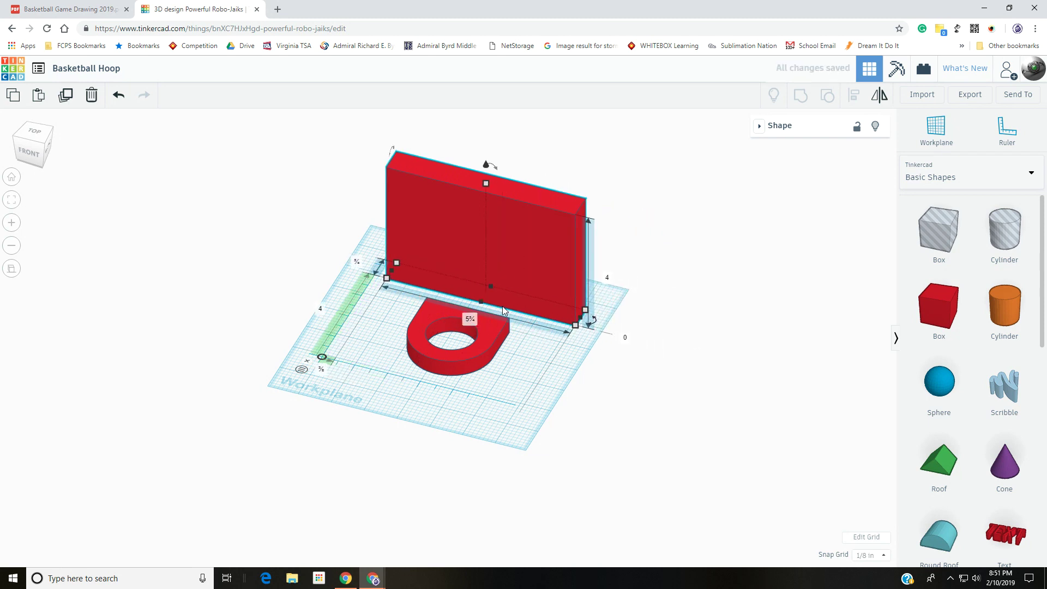
{"action": "left_click", "coordinate": [621, 286]}
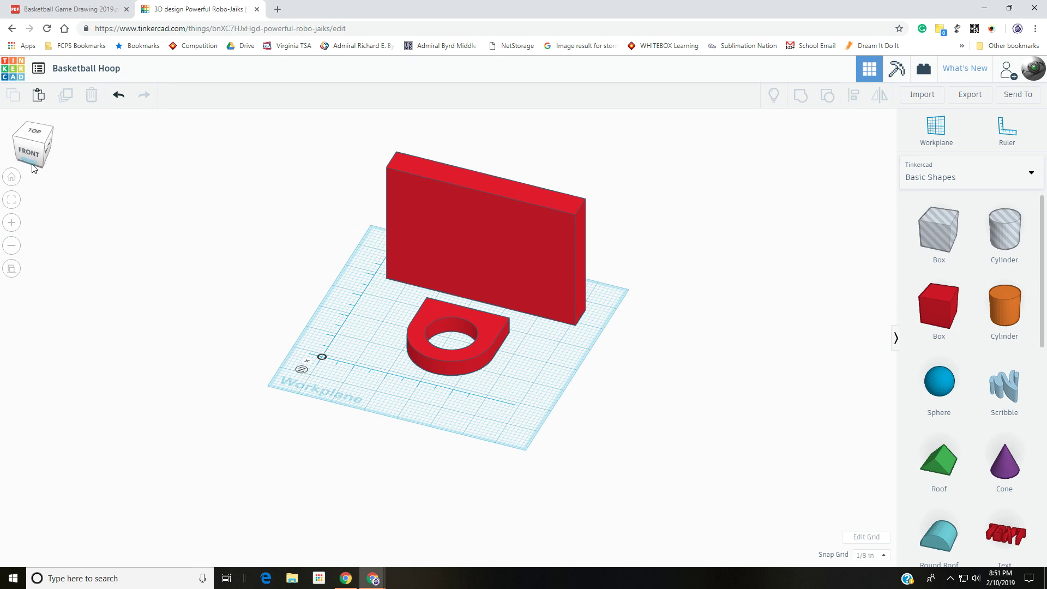
Step: View the model from underneath and place a hole cylinder at the middle of the backboard's bottom edge
{"action": "left_click_drag", "start_coordinate": [31, 154], "coordinate": [34, 148]}
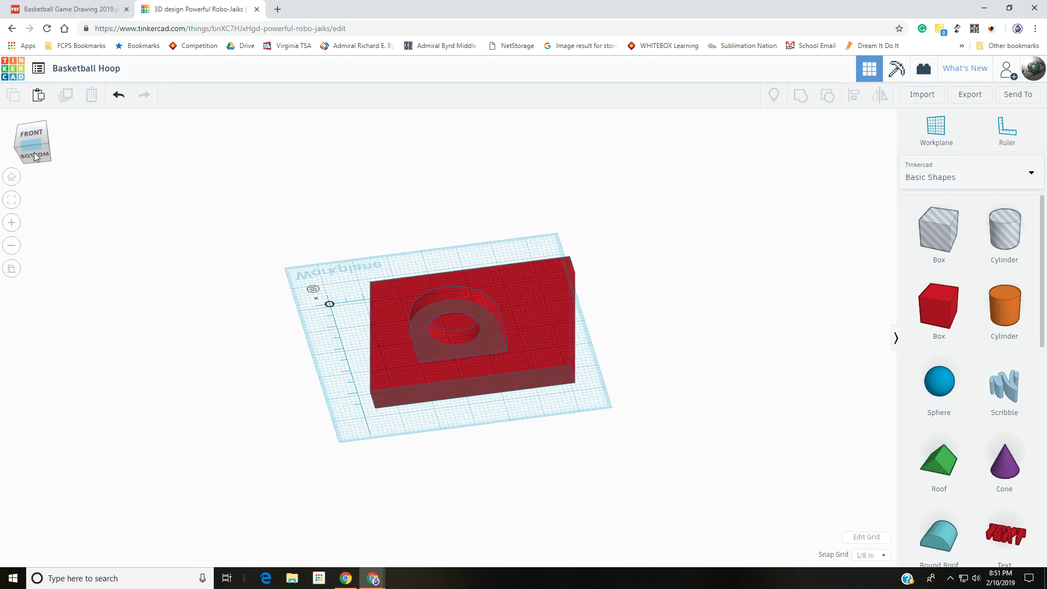
{"action": "left_click", "coordinate": [34, 154]}
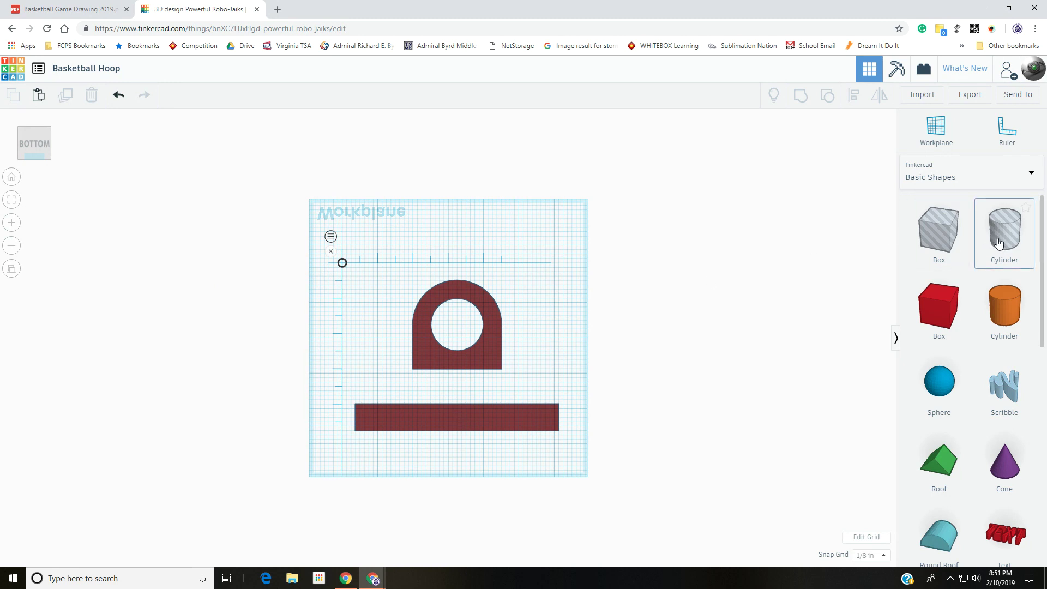
{"action": "left_click_drag", "start_coordinate": [1013, 246], "coordinate": [453, 423]}
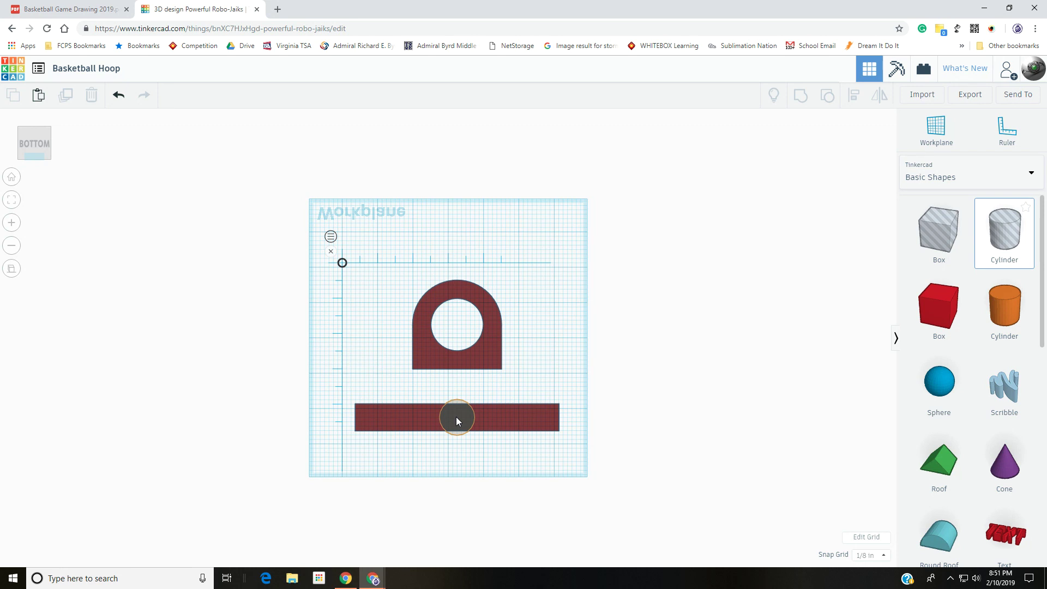
{"action": "left_click_drag", "start_coordinate": [457, 417], "coordinate": [457, 417]}
{"action": "scroll", "coordinate": [457, 418], "scroll_direction": "down", "scroll_amount": 2}
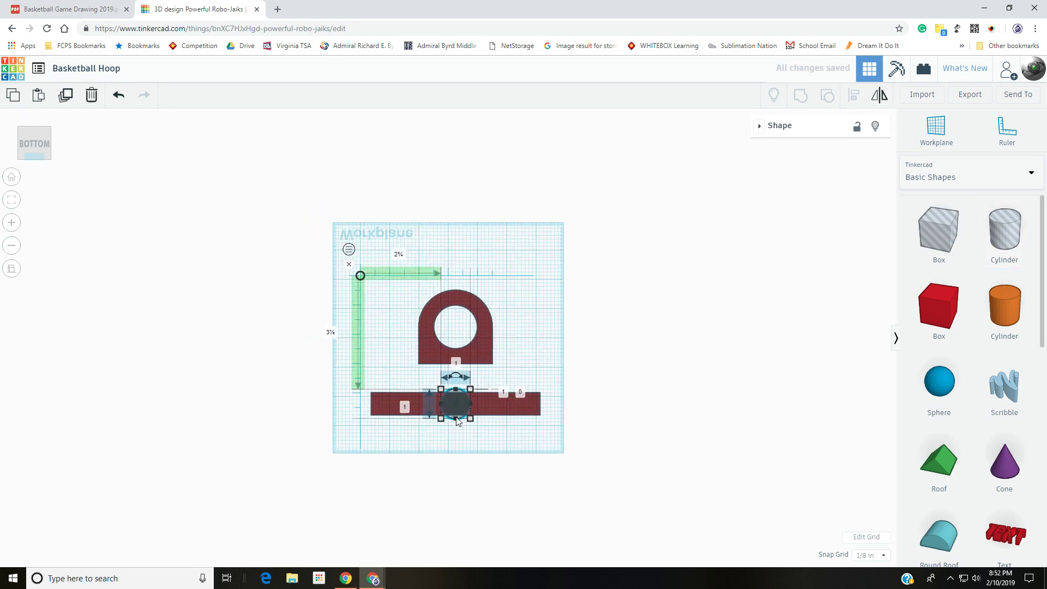
{"action": "scroll", "coordinate": [457, 420], "scroll_direction": "up", "scroll_amount": 2}
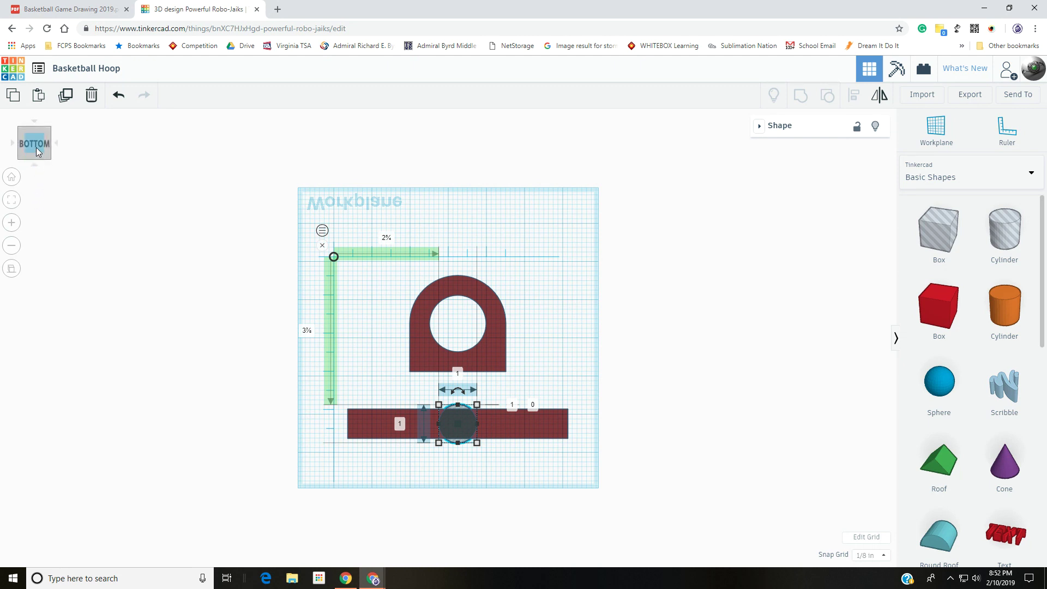
Step: Set the hole cylinder's number of sides to 64
{"action": "left_click", "coordinate": [13, 206]}
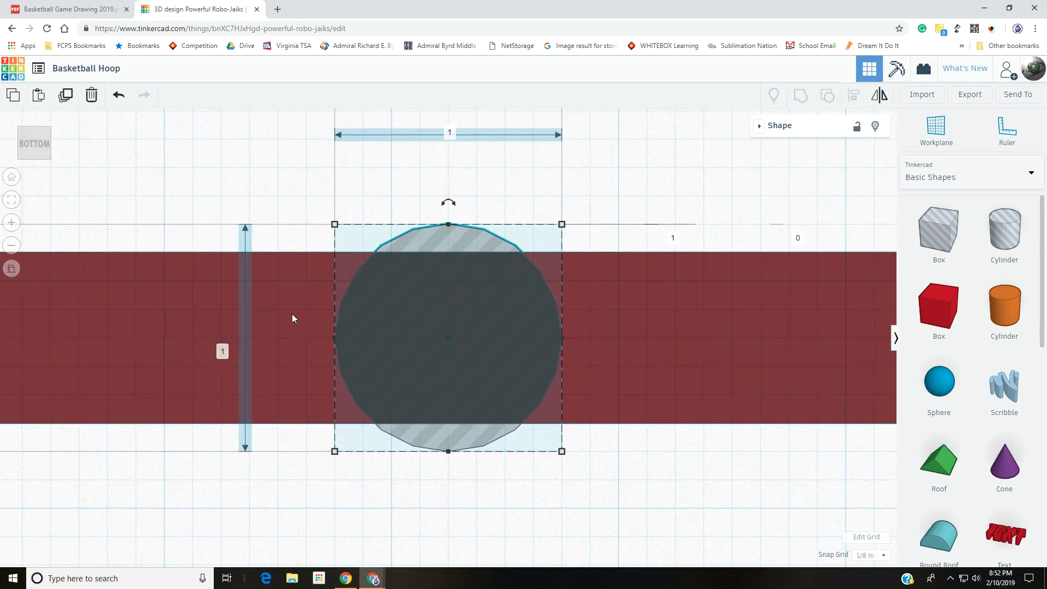
{"action": "scroll", "coordinate": [350, 293], "scroll_direction": "up", "scroll_amount": 3}
{"action": "scroll", "coordinate": [350, 293], "scroll_direction": "down", "scroll_amount": 4}
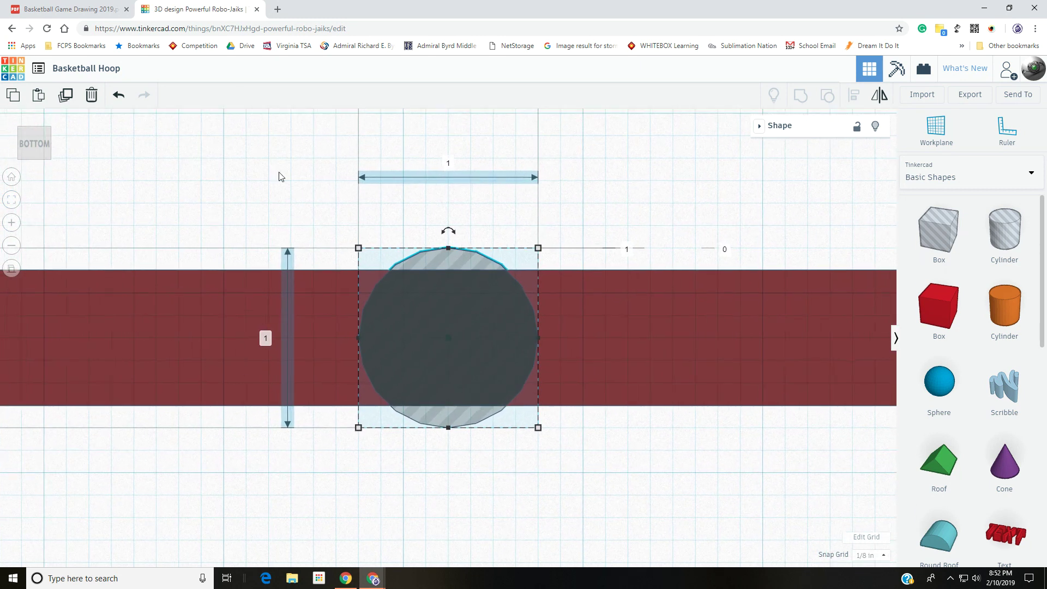
{"action": "left_click", "coordinate": [761, 126]}
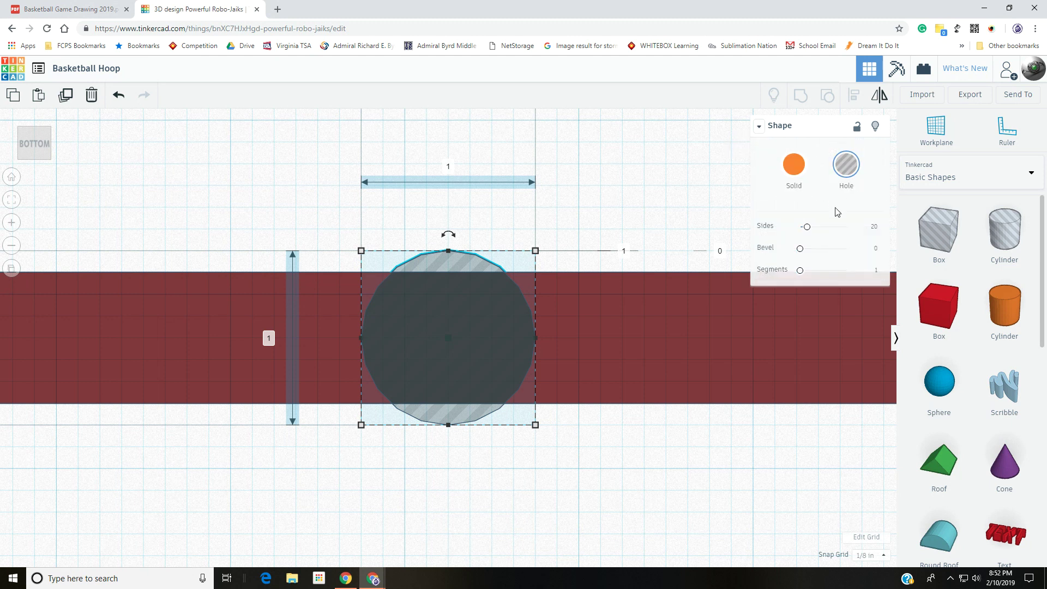
{"action": "left_click_drag", "start_coordinate": [834, 229], "coordinate": [888, 229]}
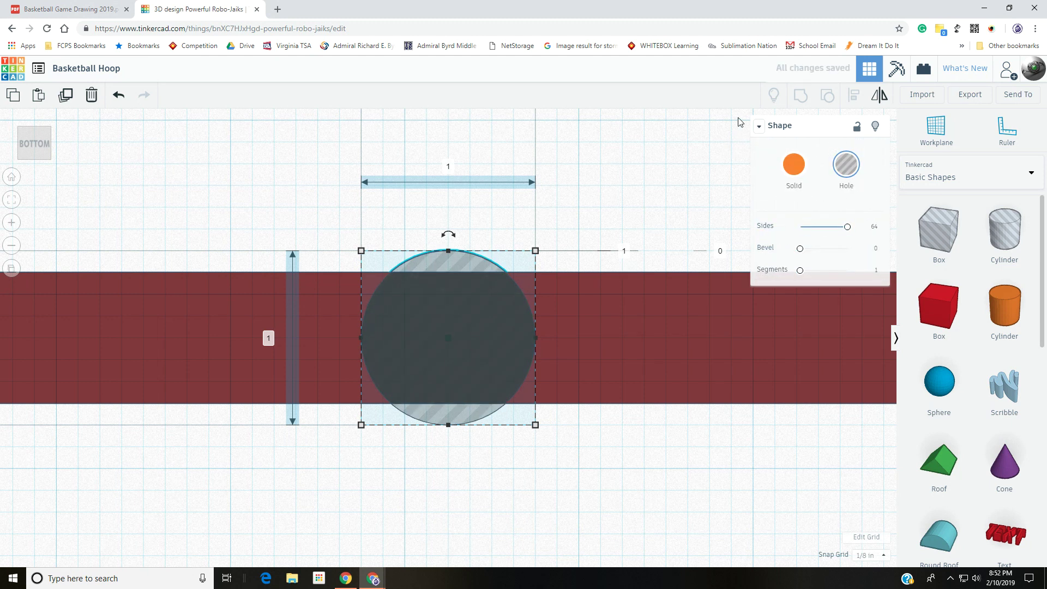
{"action": "left_click", "coordinate": [760, 126]}
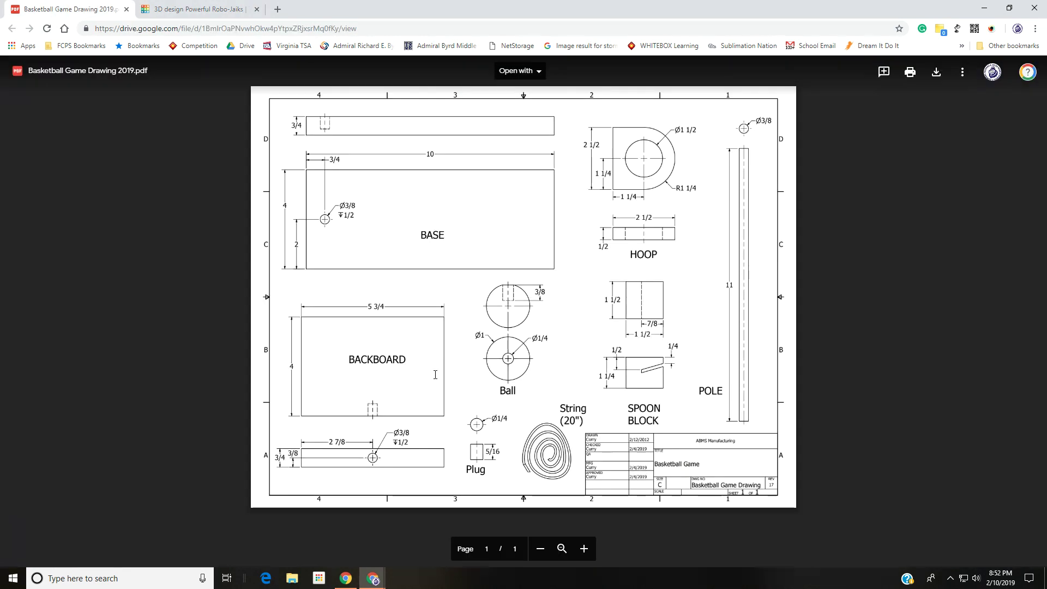
Step: Check the backboard's hole callout in the game drawing and set the hole cylinder's length and width to 0.375 inch
{"action": "left_click", "coordinate": [61, 9]}
{"action": "left_click_drag", "start_coordinate": [393, 432], "coordinate": [410, 433]}
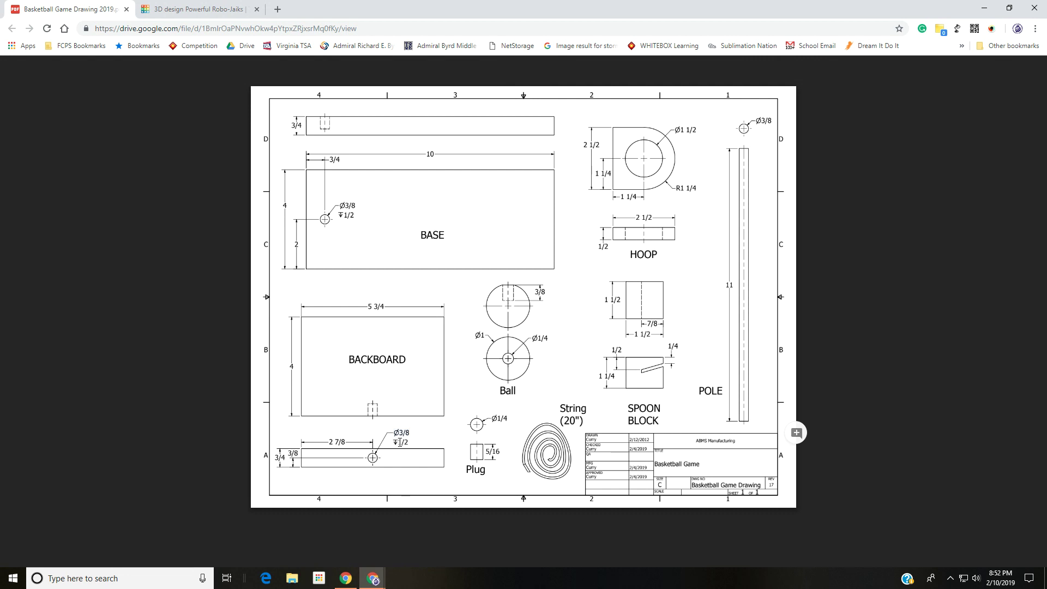
{"action": "double_click", "coordinate": [400, 443]}
{"action": "left_click", "coordinate": [197, 9]}
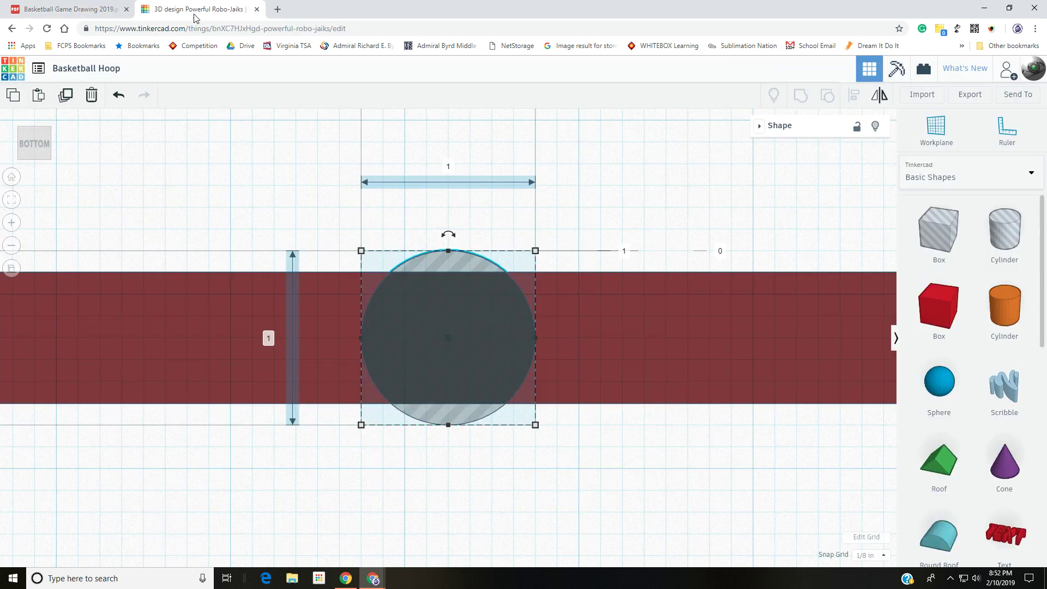
{"action": "left_click", "coordinate": [585, 223]}
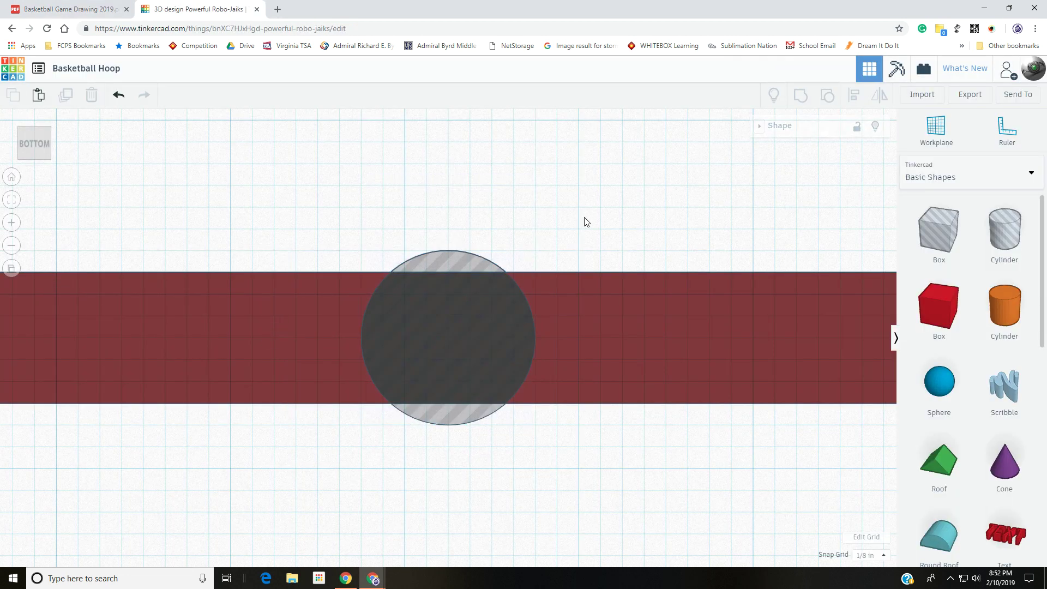
{"action": "left_click", "coordinate": [483, 321]}
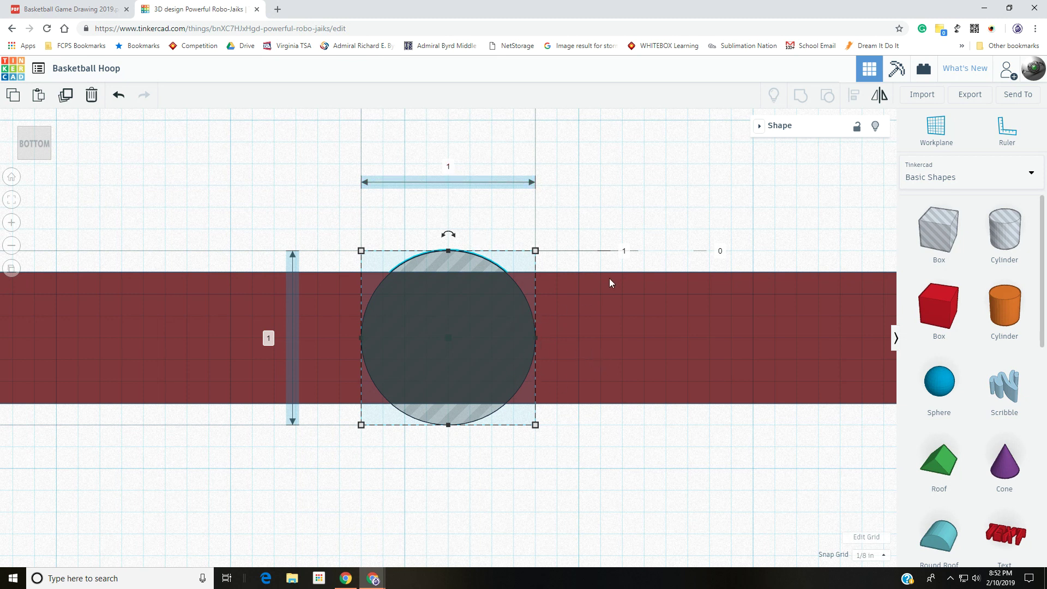
{"action": "left_click", "coordinate": [269, 338]}
{"action": "type", "text": ".375"}
{"action": "key", "text": "Return"}
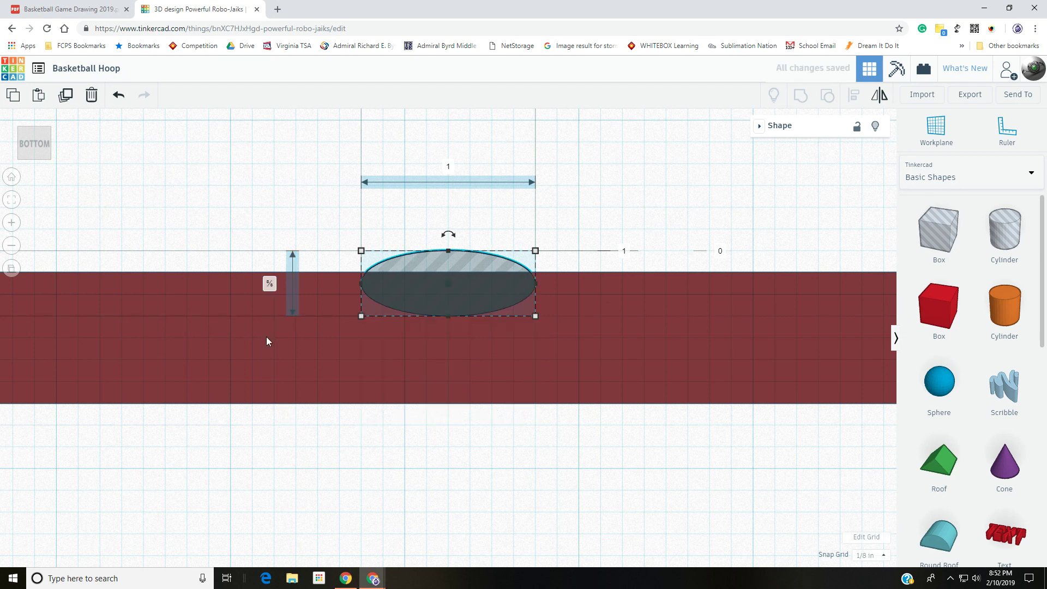
{"action": "left_click", "coordinate": [450, 167]}
{"action": "key", "text": "BackSpace"}
{"action": "type", "text": ".375"}
{"action": "key", "text": "Return"}
Step: Set the hole cylinder's height to 1/2 inch
{"action": "right_click_drag", "start_coordinate": [472, 180], "coordinate": [468, 224]}
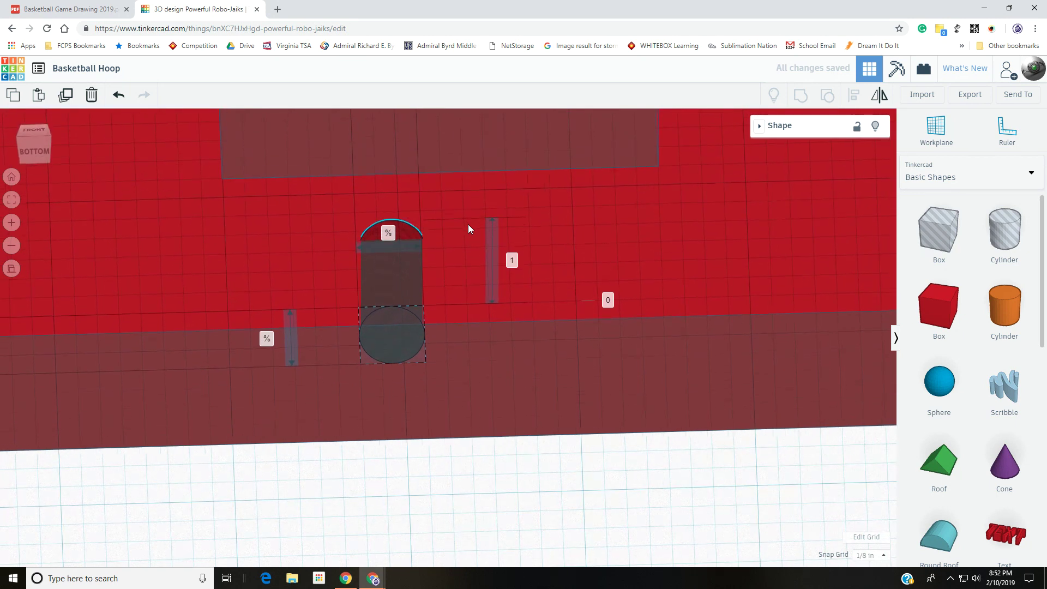
{"action": "left_click", "coordinate": [511, 262]}
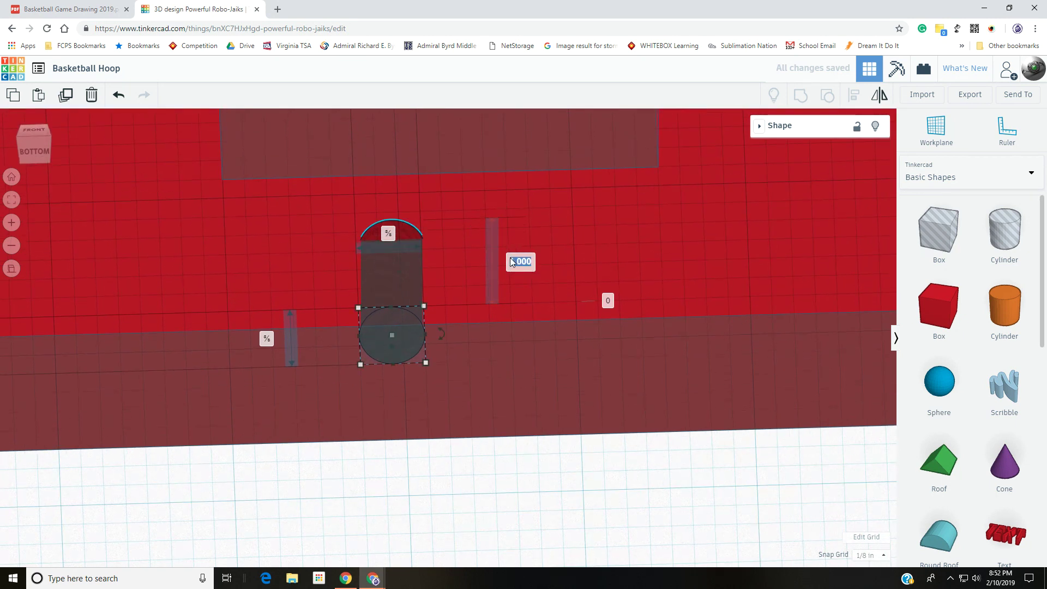
{"action": "key", "text": "BackSpace"}
{"action": "key", "text": "Return"}
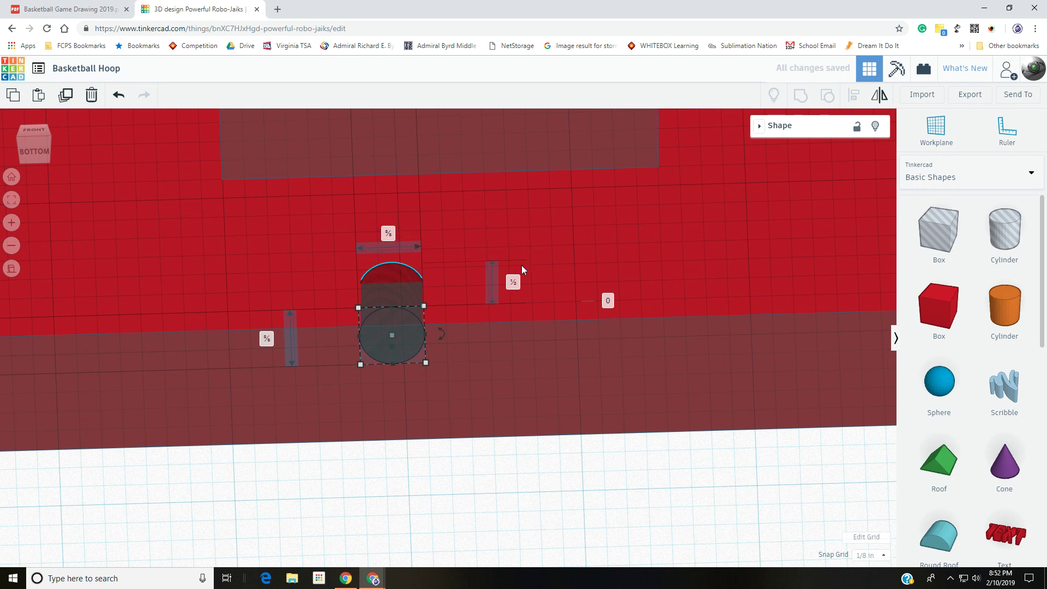
Step: Examine the hole cylinder's position in the backboard from the front, the side and underneath
{"action": "right_click_drag", "start_coordinate": [521, 265], "coordinate": [443, 349]}
{"action": "left_click", "coordinate": [31, 153]}
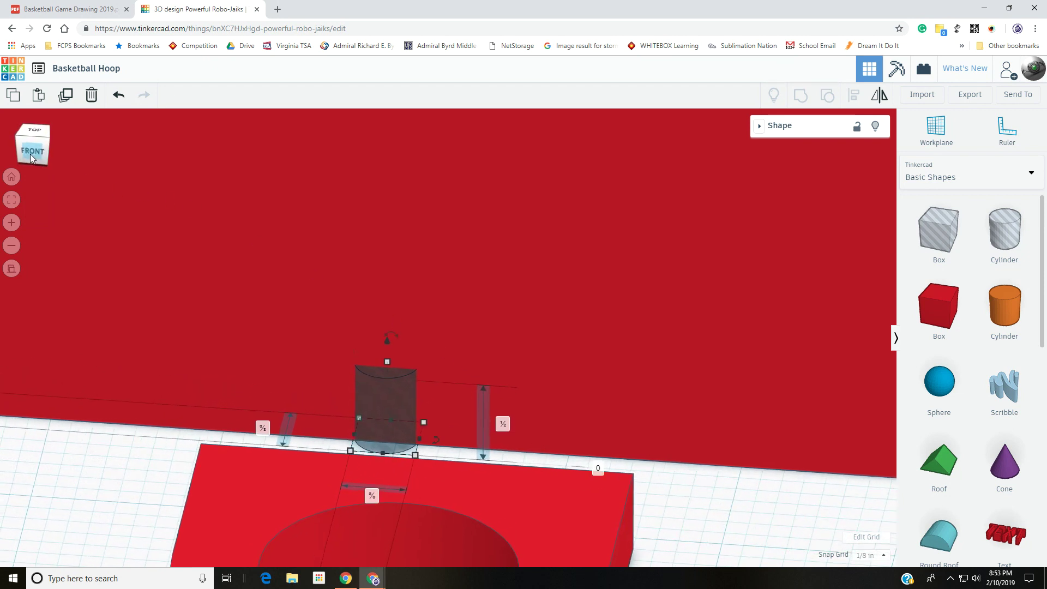
{"action": "left_click", "coordinate": [38, 152]}
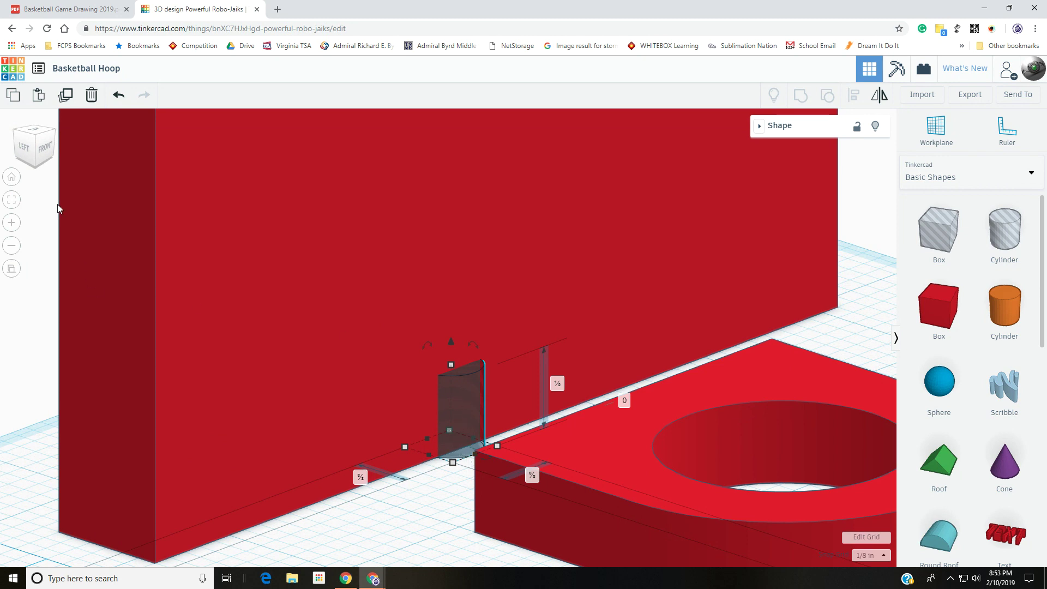
{"action": "left_click", "coordinate": [46, 151]}
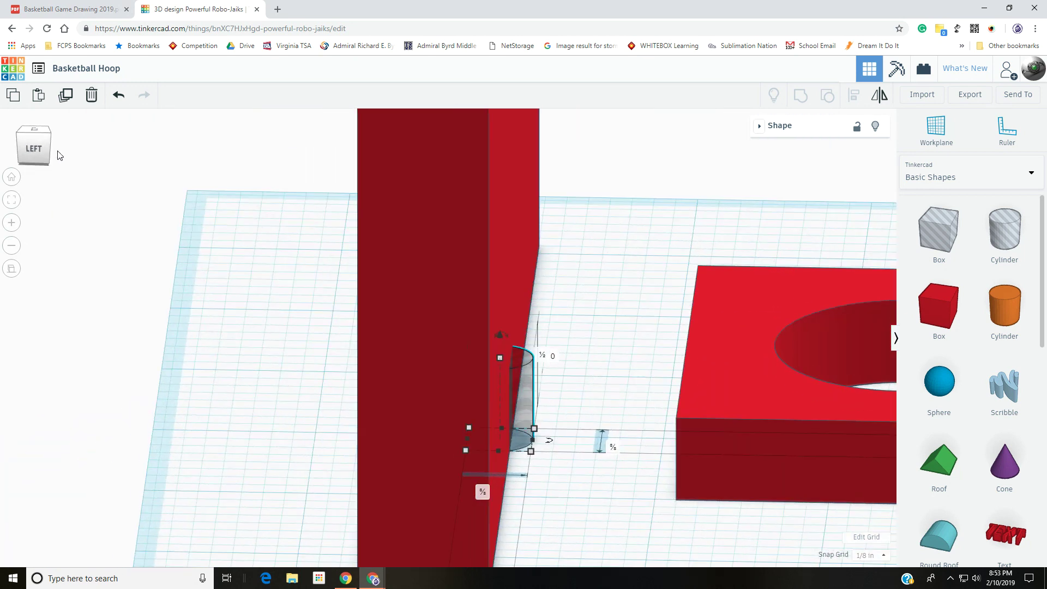
{"action": "left_click_drag", "start_coordinate": [59, 155], "coordinate": [39, 127]}
{"action": "left_click", "coordinate": [37, 127]}
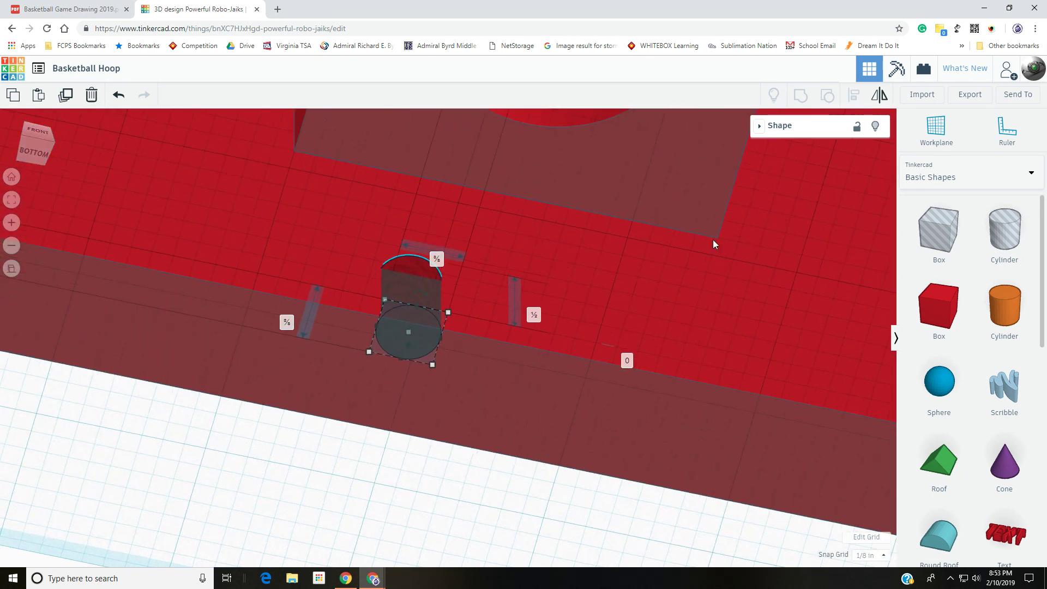
{"action": "right_click_drag", "start_coordinate": [693, 280], "coordinate": [579, 410]}
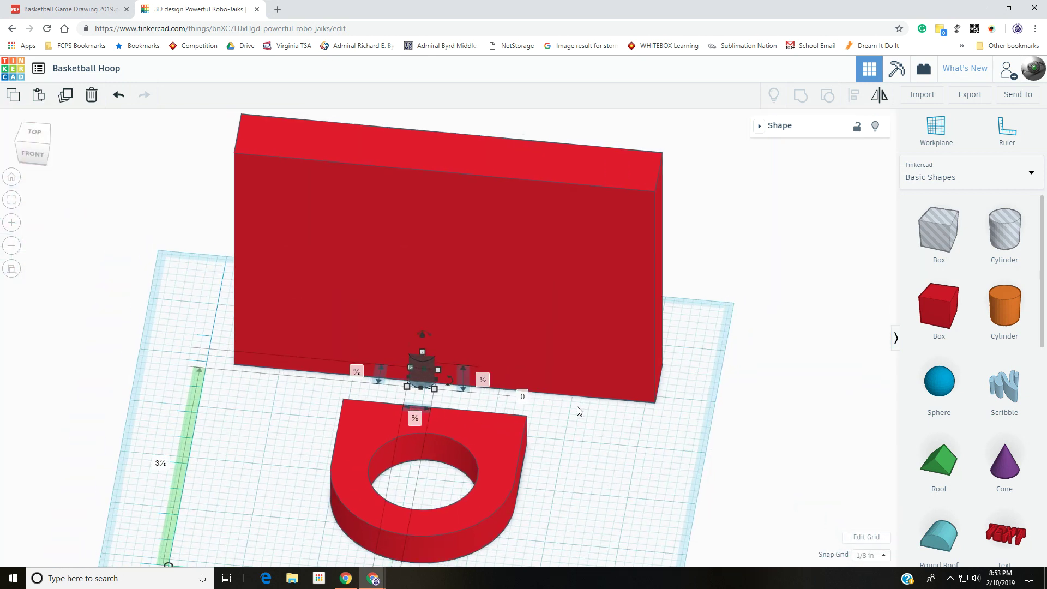
{"action": "scroll", "coordinate": [579, 411], "scroll_direction": "down", "scroll_amount": 2}
{"action": "middle_click_drag", "start_coordinate": [446, 550], "coordinate": [461, 426]}
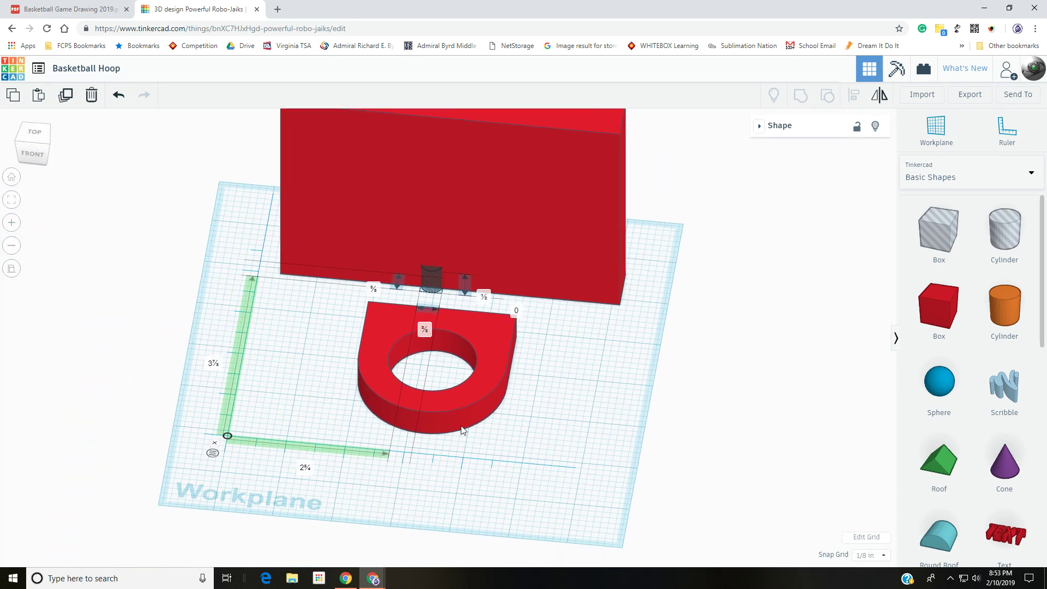
{"action": "left_click", "coordinate": [34, 159]}
{"action": "left_click", "coordinate": [34, 156]}
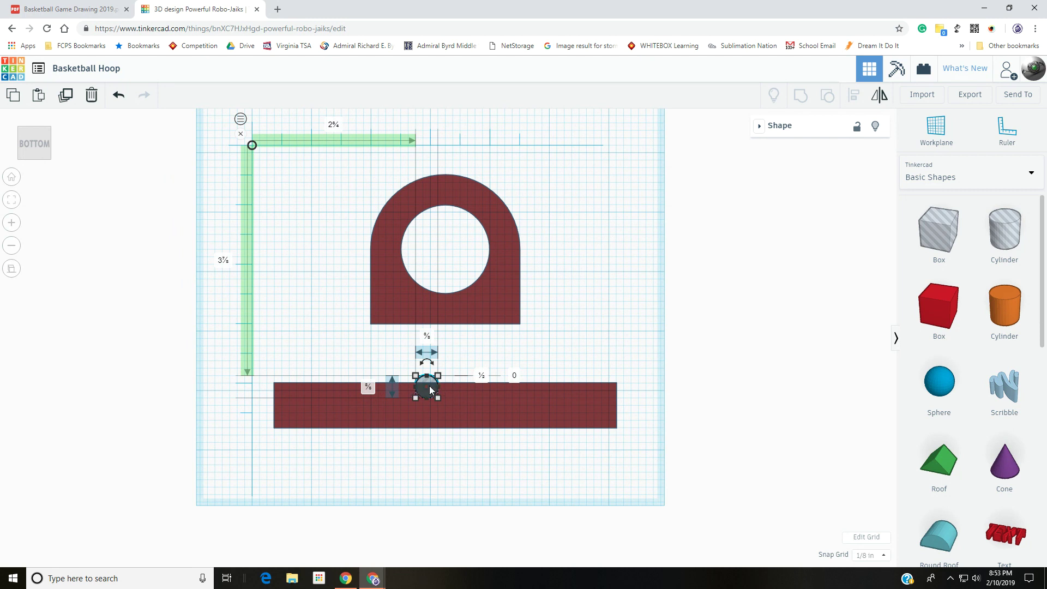
Step: Align the hole cylinder to the centre of the backboard's bottom face, both along its width and across its thickness
{"action": "left_click", "coordinate": [489, 405], "text": "shift"}
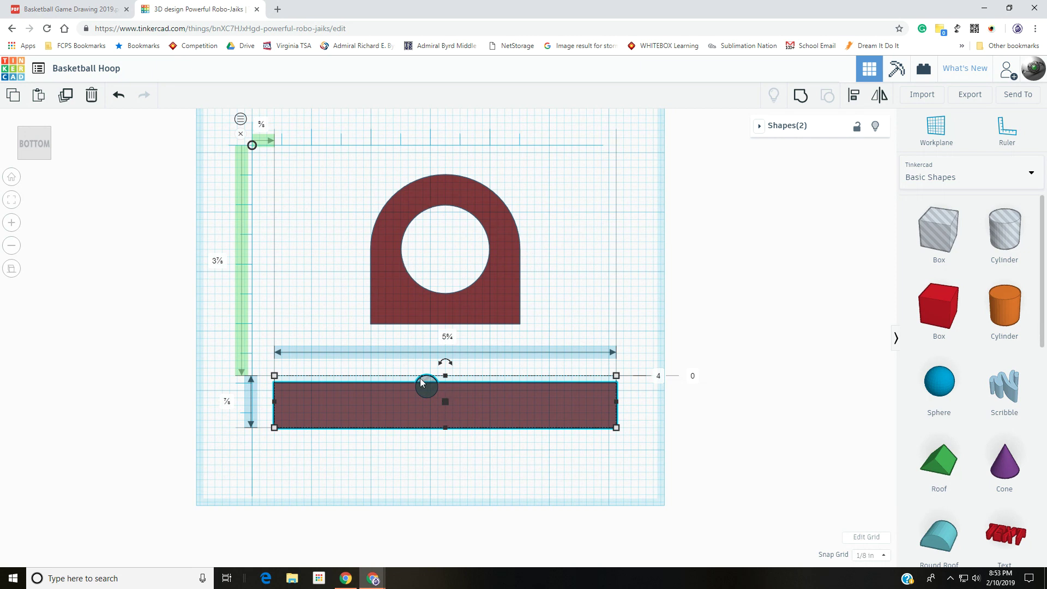
{"action": "left_click", "coordinate": [855, 97]}
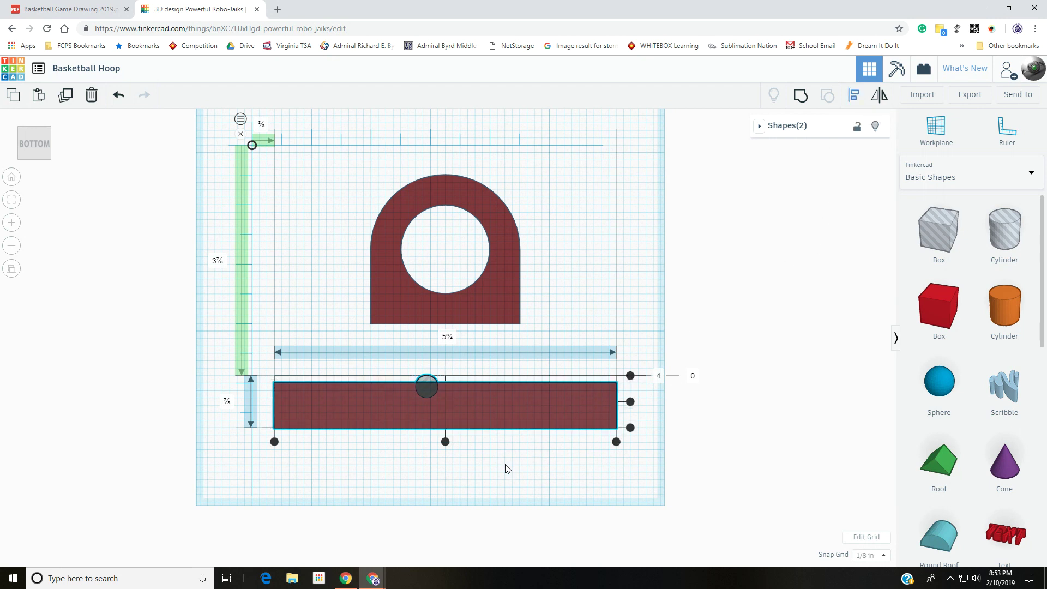
{"action": "left_click", "coordinate": [445, 441]}
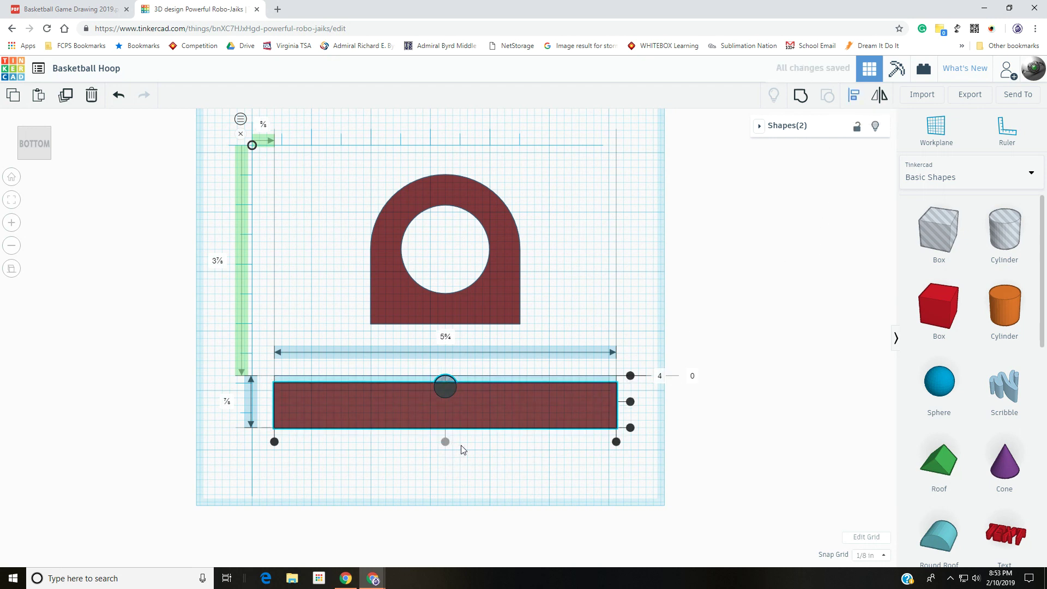
{"action": "left_click", "coordinate": [631, 403]}
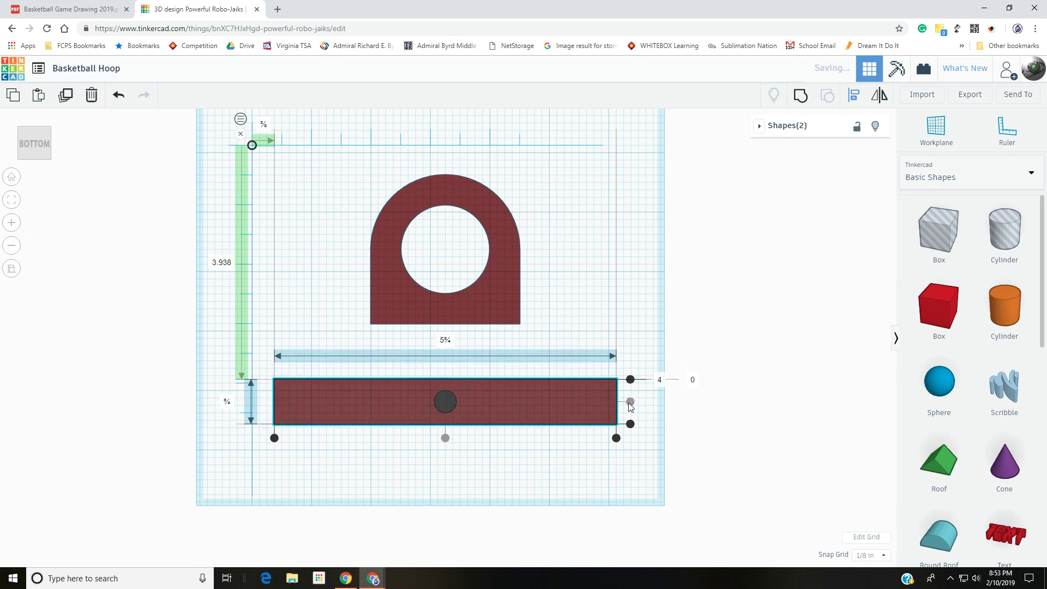
Step: Group the hole cylinder with the backboard to cut the hole into its underside, and deselect the result
{"action": "right_click_drag", "start_coordinate": [656, 329], "coordinate": [646, 405]}
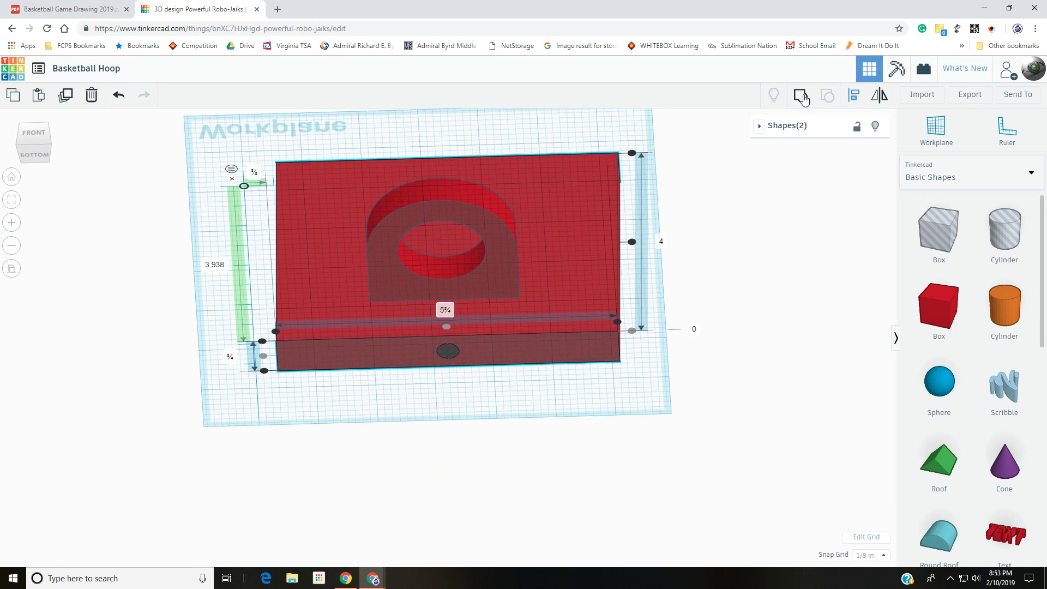
{"action": "left_click", "coordinate": [800, 98]}
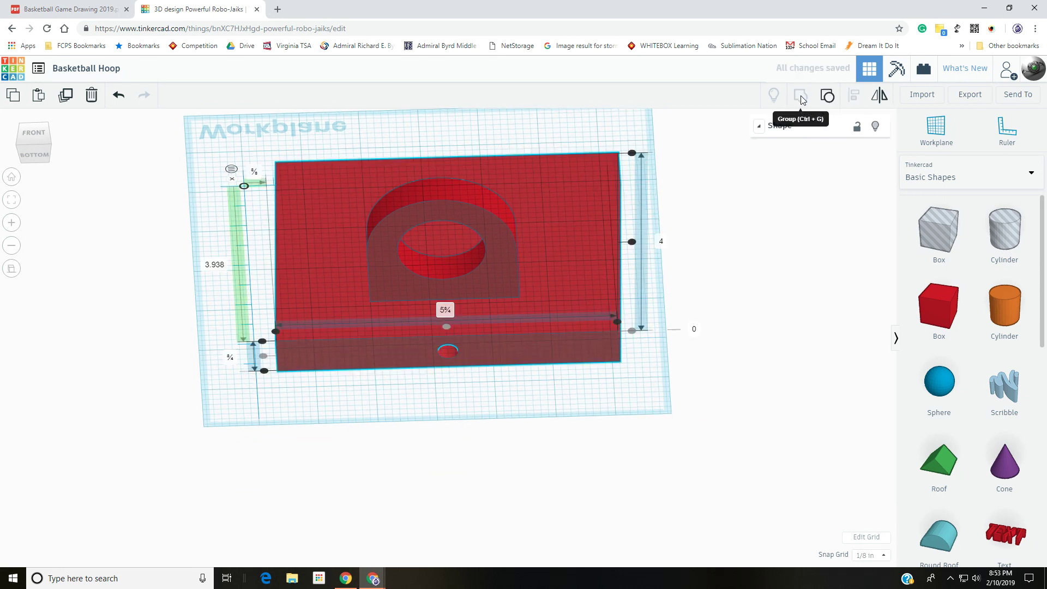
{"action": "left_click", "coordinate": [607, 408]}
Step: Place a new workplane on the backboard's large front face, the one facing the hoop
{"action": "right_click_drag", "start_coordinate": [603, 360], "coordinate": [474, 502]}
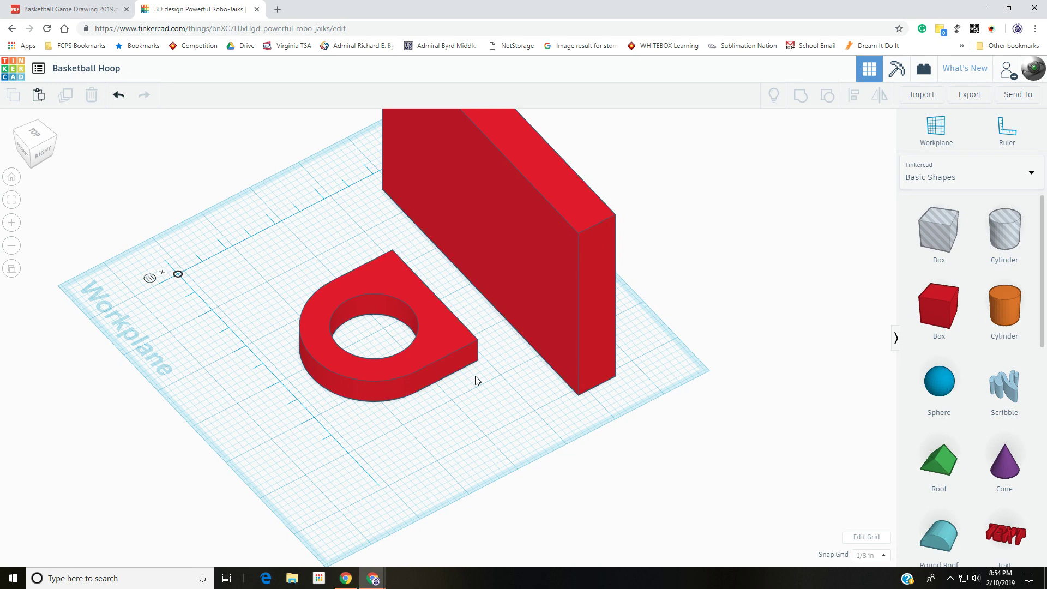
{"action": "right_click_drag", "start_coordinate": [474, 393], "coordinate": [582, 406]}
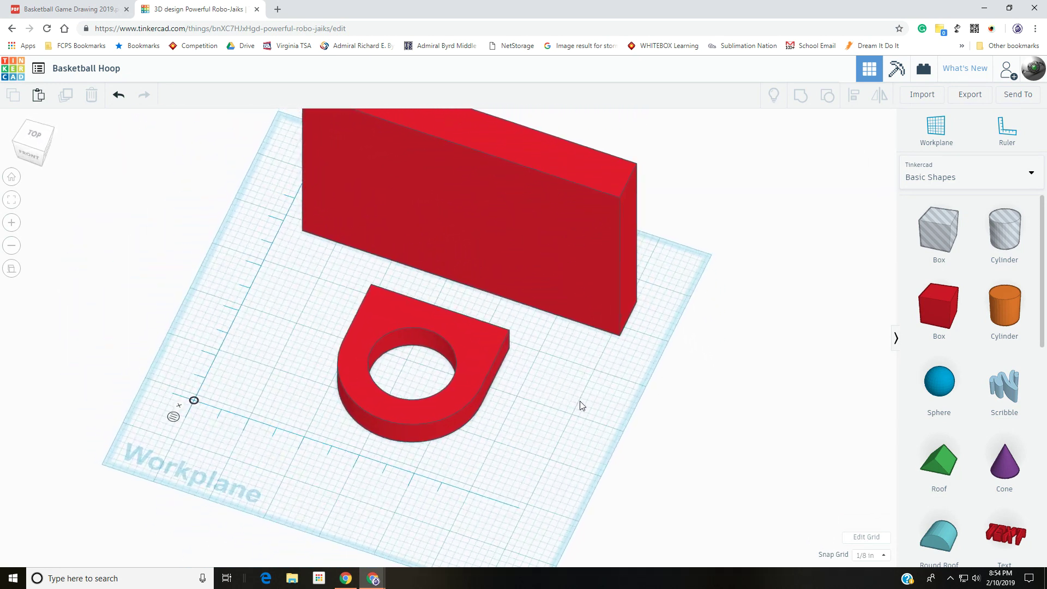
{"action": "left_click", "coordinate": [925, 136]}
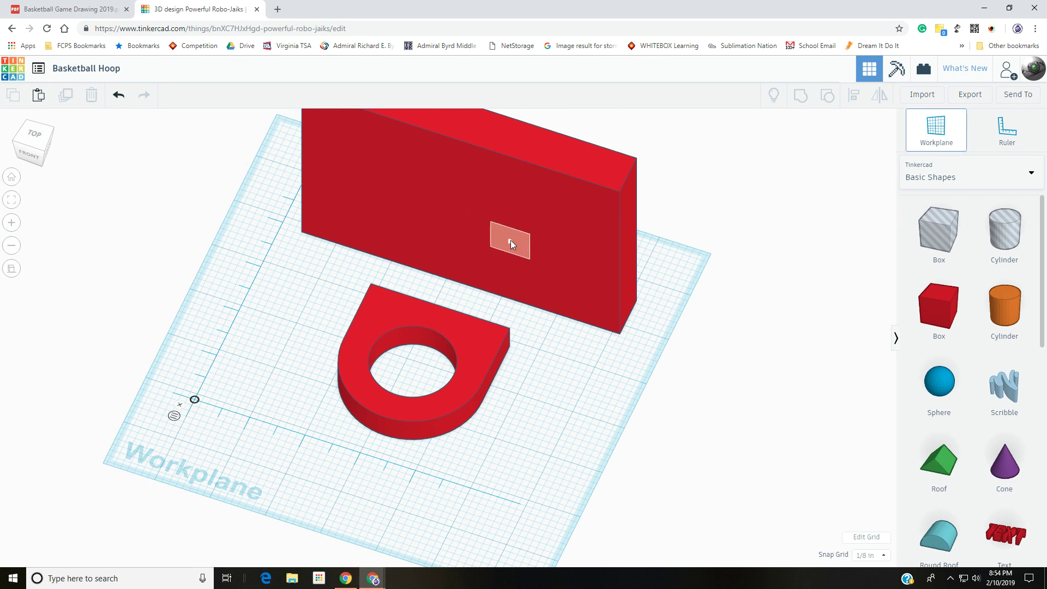
{"action": "left_click", "coordinate": [511, 243]}
Step: Move the hoop's flat back edge onto the new workplane so it sits flush against the backboard's front face
{"action": "right_click_drag", "start_coordinate": [628, 375], "coordinate": [395, 357]}
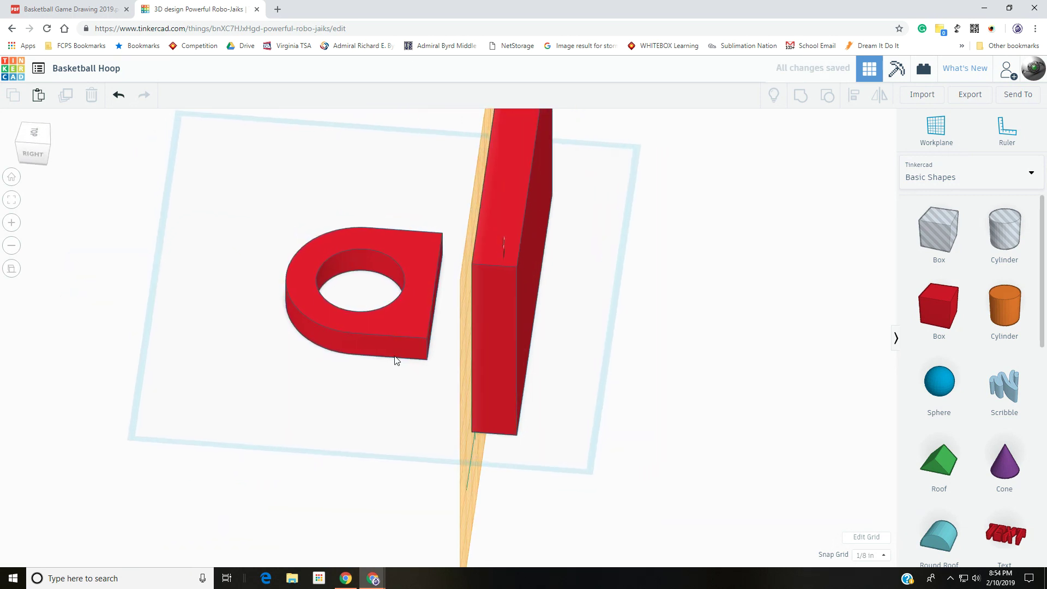
{"action": "left_click", "coordinate": [402, 326]}
{"action": "right_click_drag", "start_coordinate": [257, 414], "coordinate": [511, 465]}
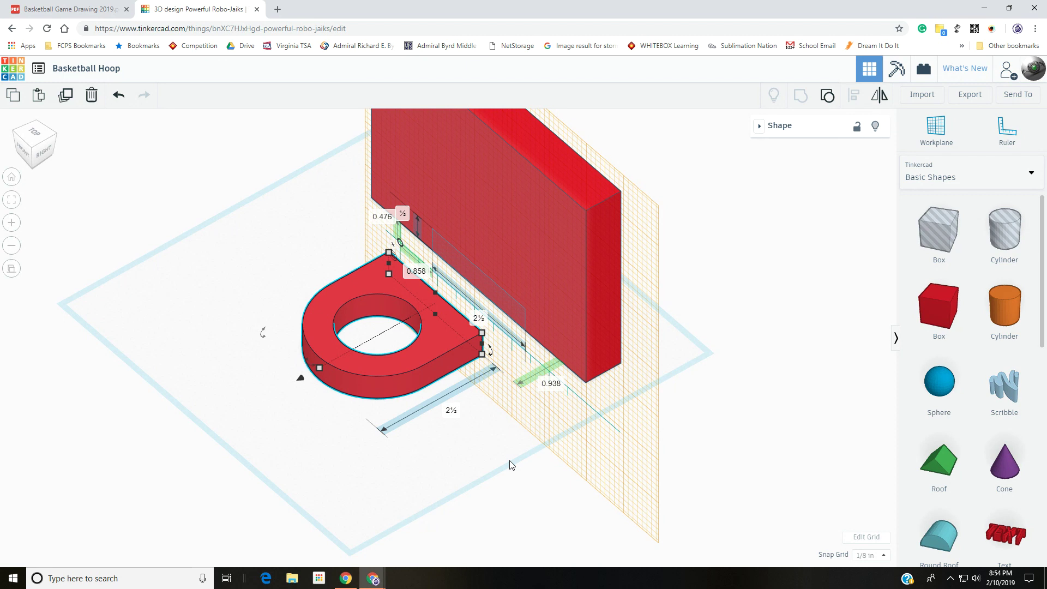
{"action": "key", "text": "shift+Up"}
{"action": "right_click_drag", "start_coordinate": [349, 424], "coordinate": [486, 390]}
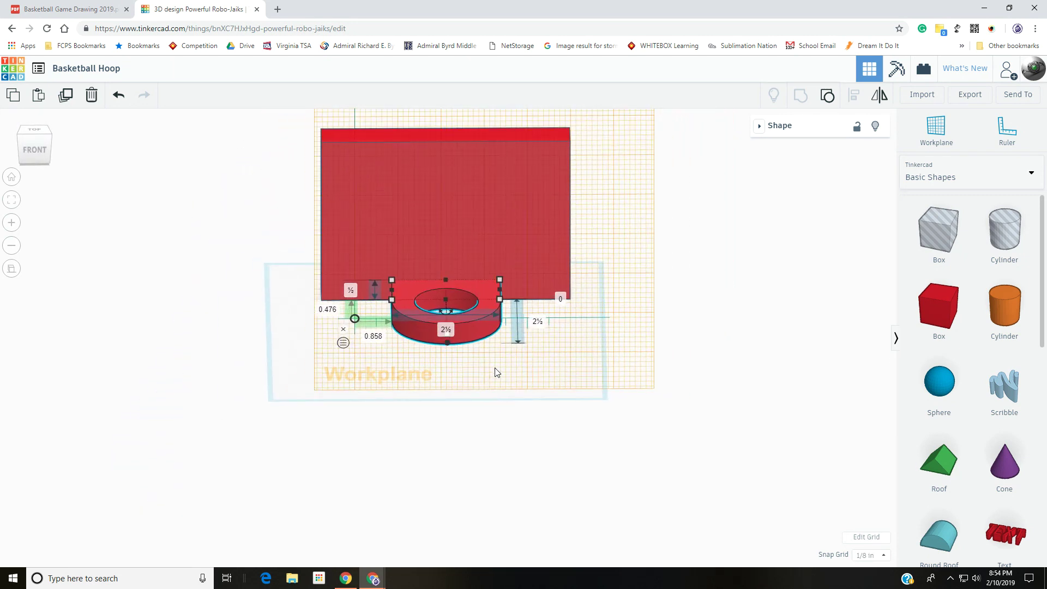
Step: Select the backboard together with the hoop and check their centre and bottom-edge alignment with the Align tool
{"action": "left_click", "coordinate": [456, 224], "text": "shift"}
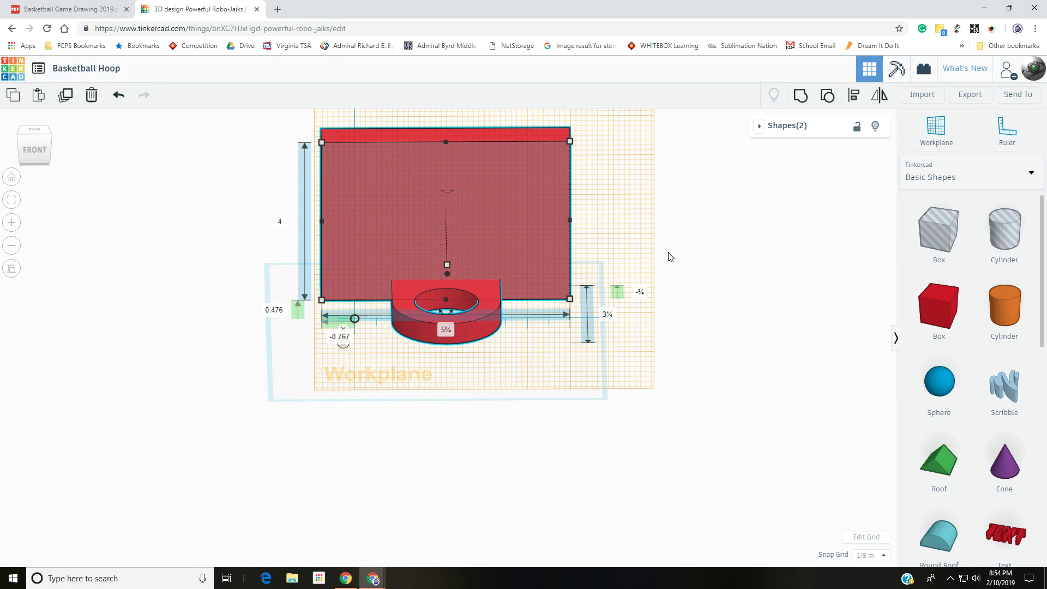
{"action": "right_click_drag", "start_coordinate": [648, 269], "coordinate": [637, 338]}
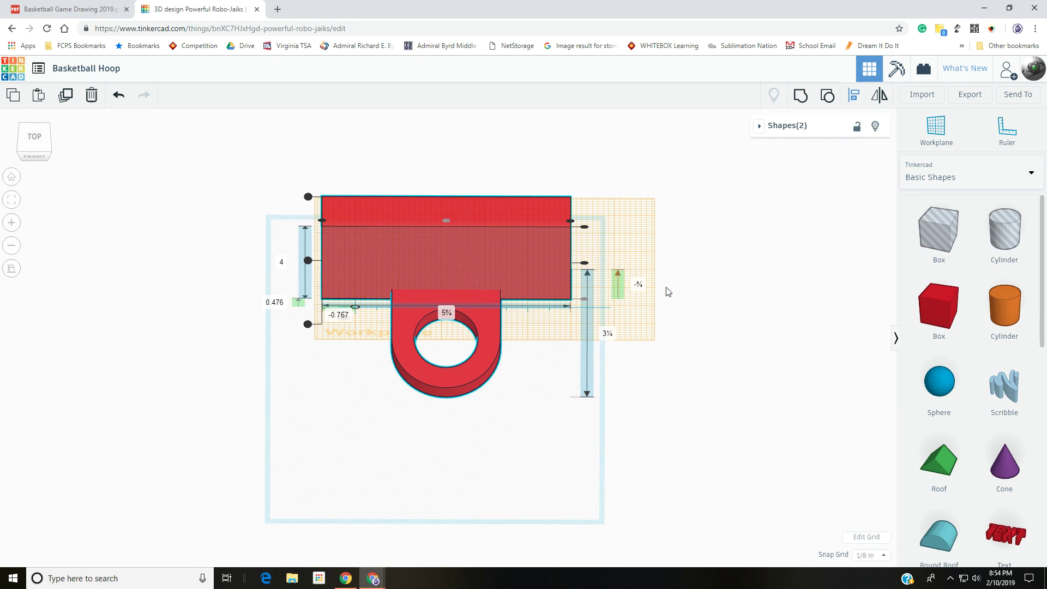
{"action": "right_click_drag", "start_coordinate": [671, 297], "coordinate": [671, 232]}
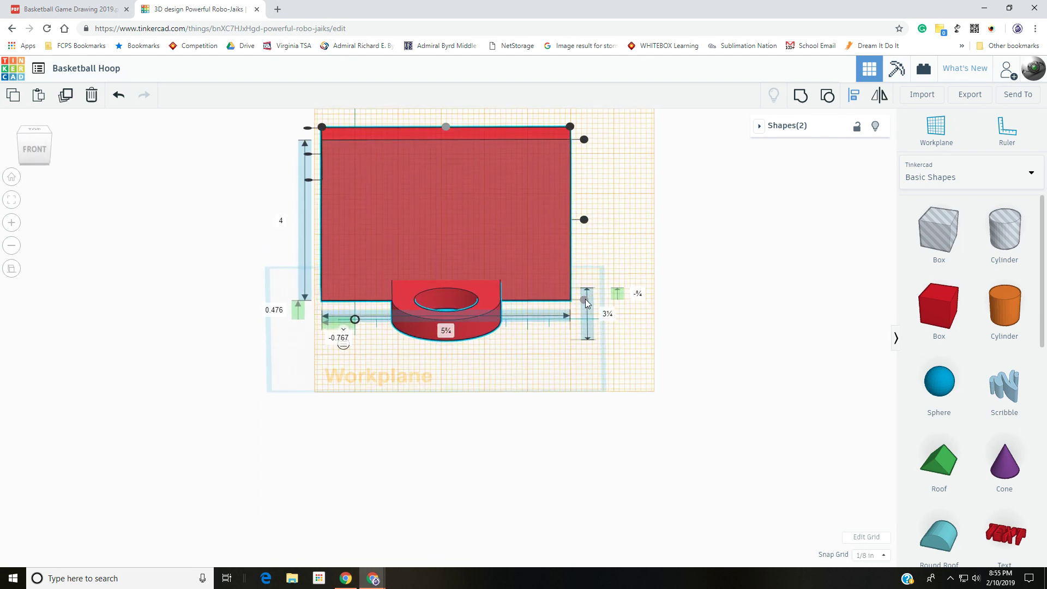
{"action": "right_click_drag", "start_coordinate": [619, 264], "coordinate": [654, 257]}
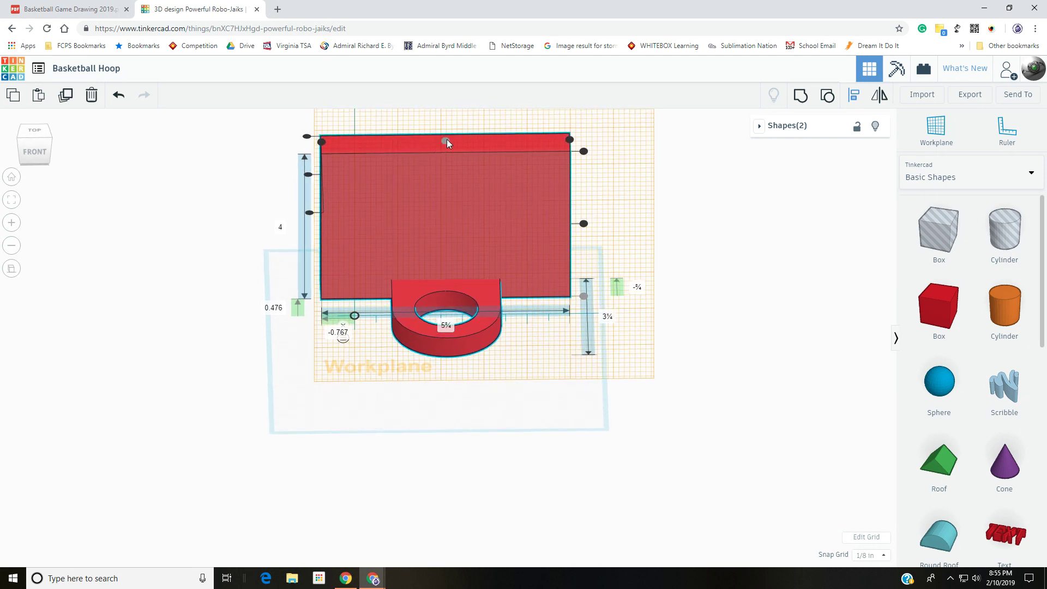